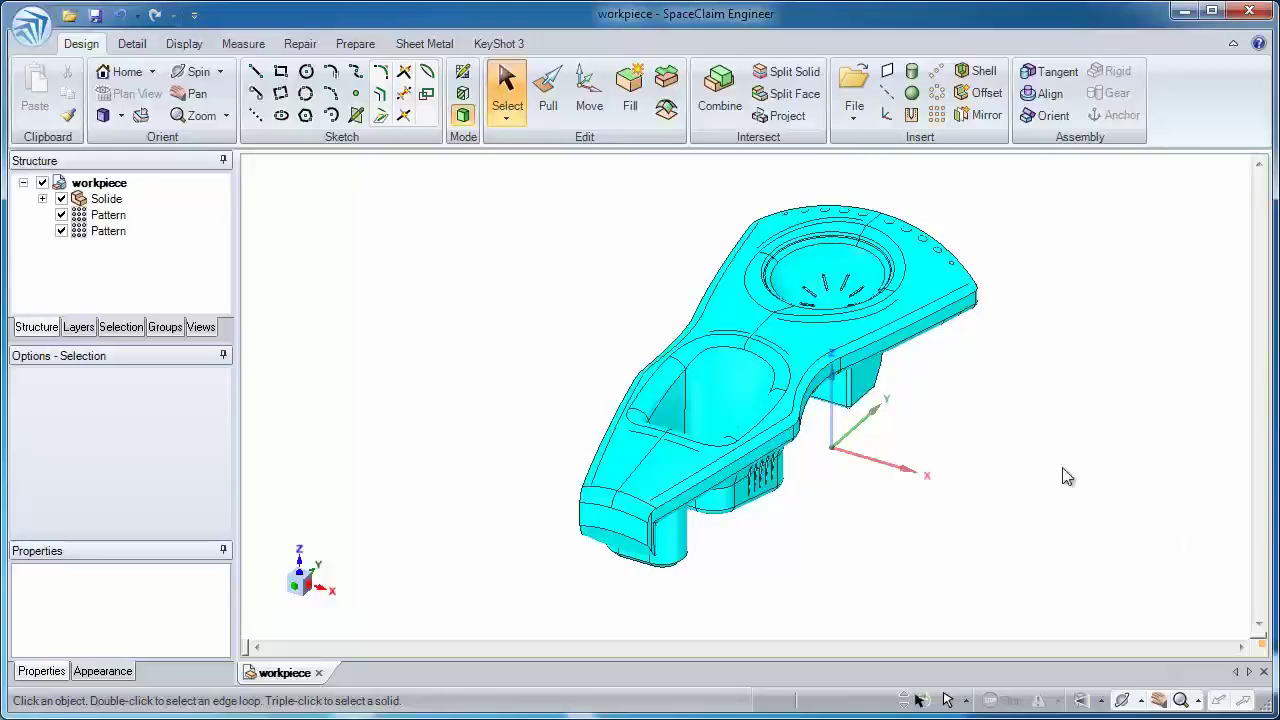
# Try to pull the end face of the rectangular leg on the part's underside
pyautogui.moveTo(1063, 468); pyautogui.dragTo(1043, 443, button='middle')
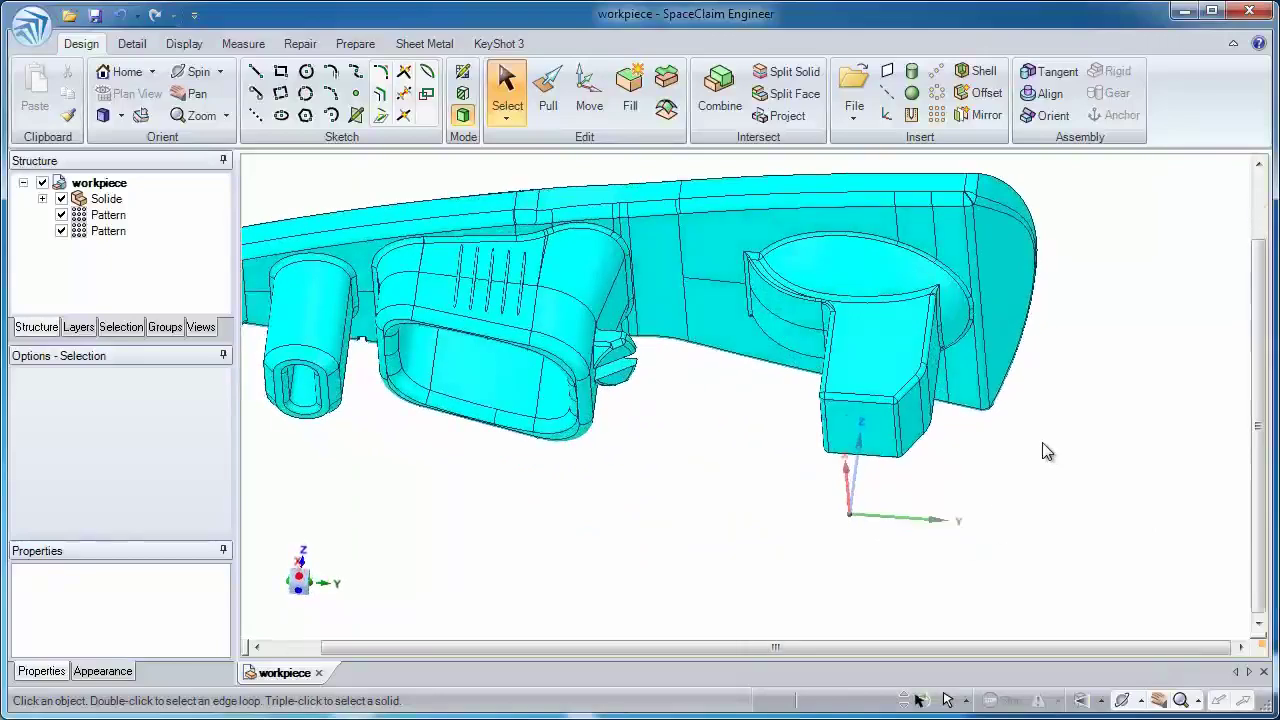
pyautogui.press('p')
pyautogui.click(870, 425)
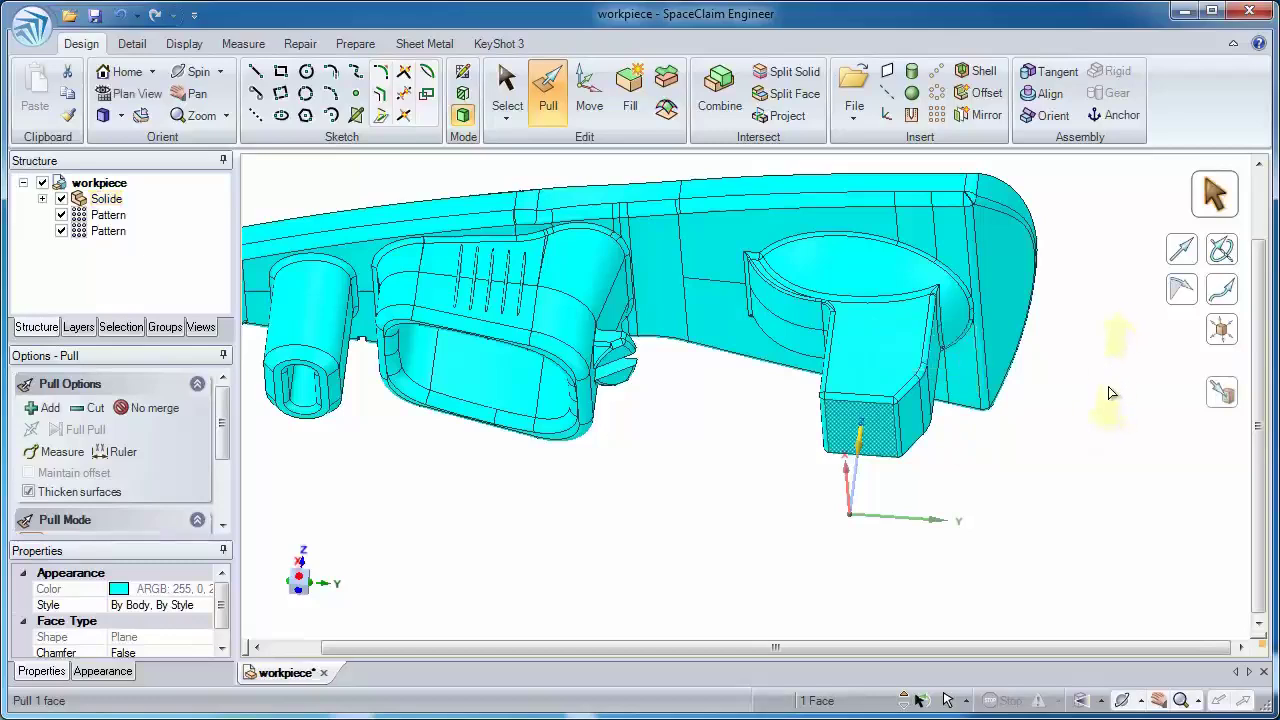
pyautogui.moveTo(1117, 376); pyautogui.dragTo(1117, 398)
pyautogui.press('Escape')
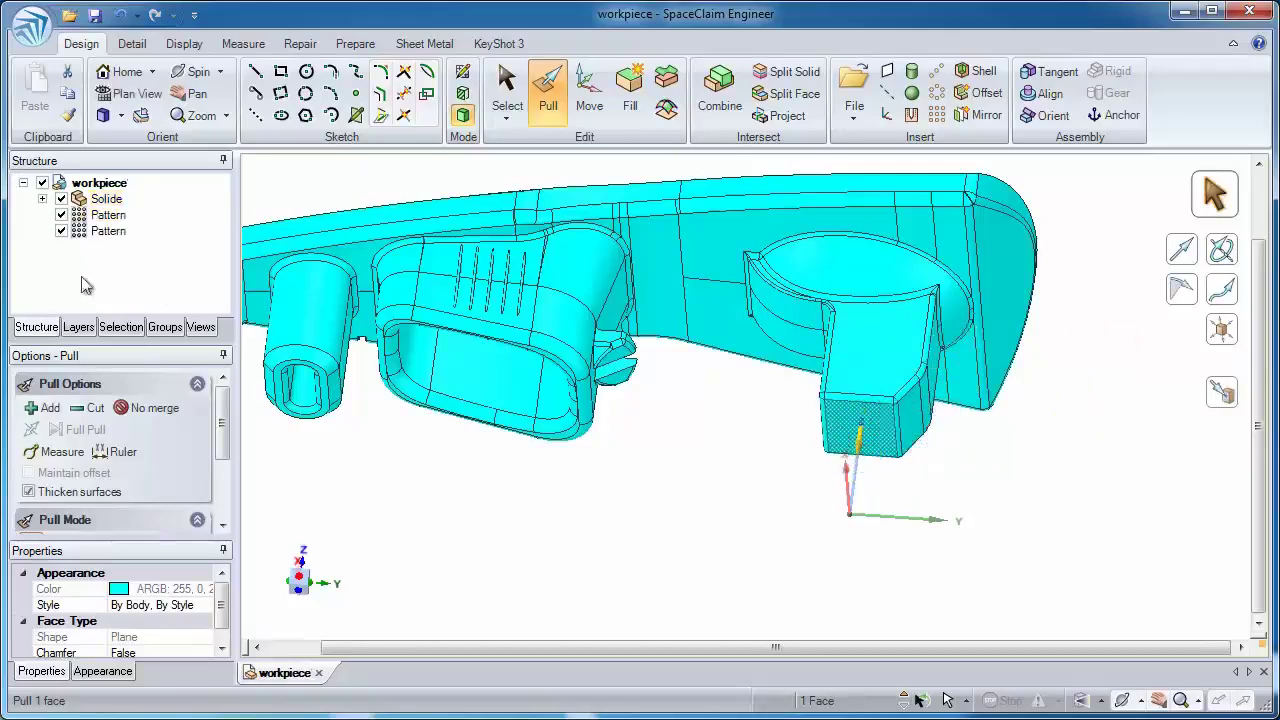
# Lock the Solide component and test whether the faces of its rectangular leg can still be pulled
pyautogui.click(101, 200)
pyautogui.rightClick(101, 200)
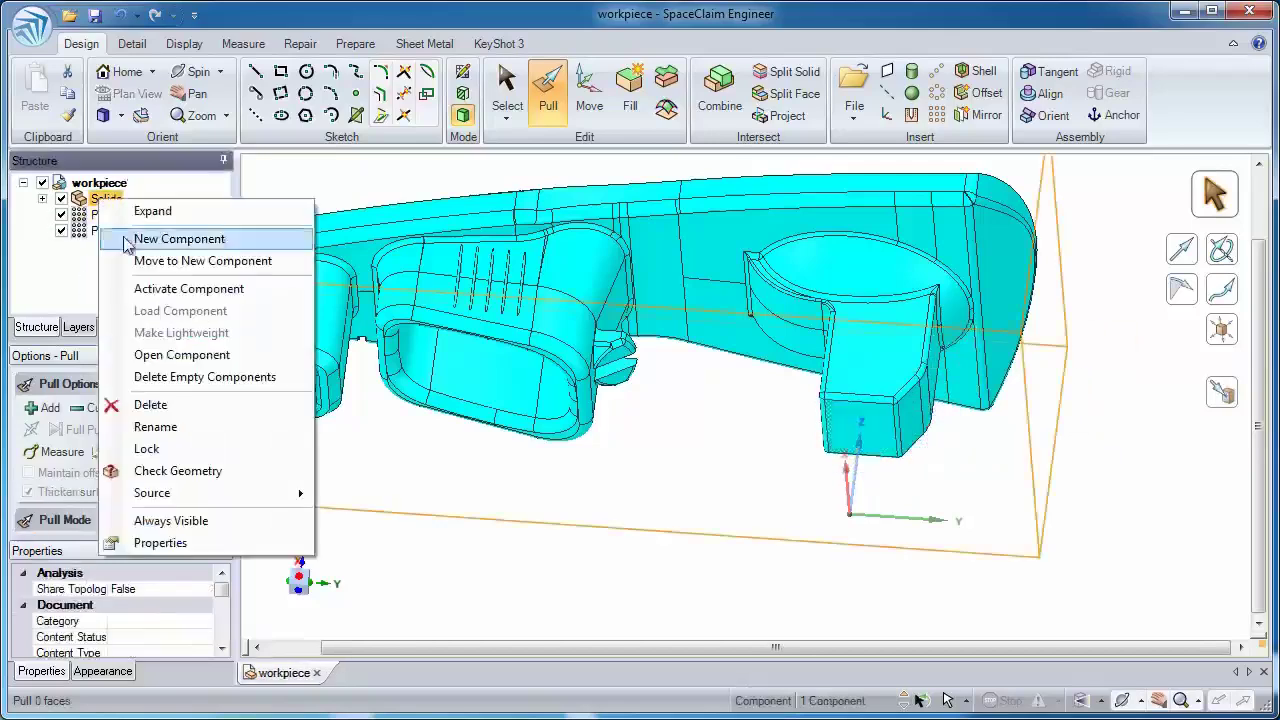
pyautogui.click(168, 450)
pyautogui.click(855, 436)
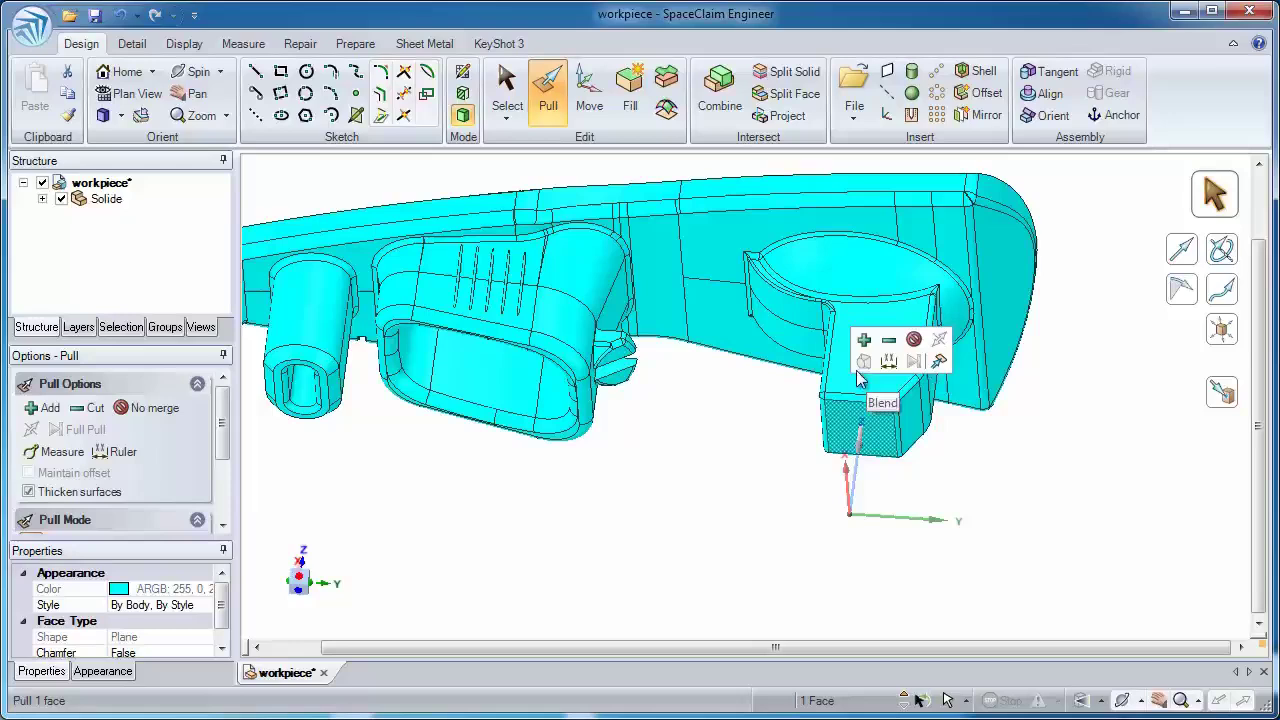
pyautogui.click(869, 360)
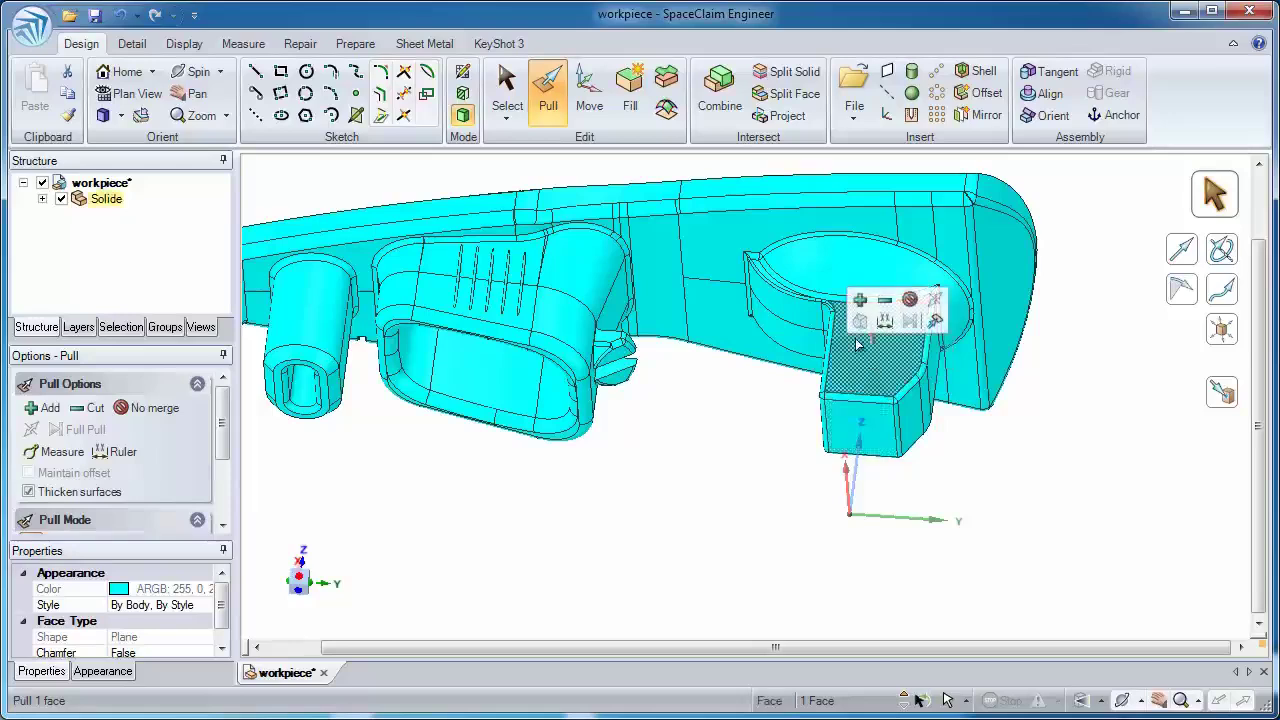
pyautogui.click(1022, 434)
# Start a sketch on the plane through the origin's X and Y axes and view it in plan
pyautogui.moveTo(935, 473); pyautogui.dragTo(883, 465, button='middle')
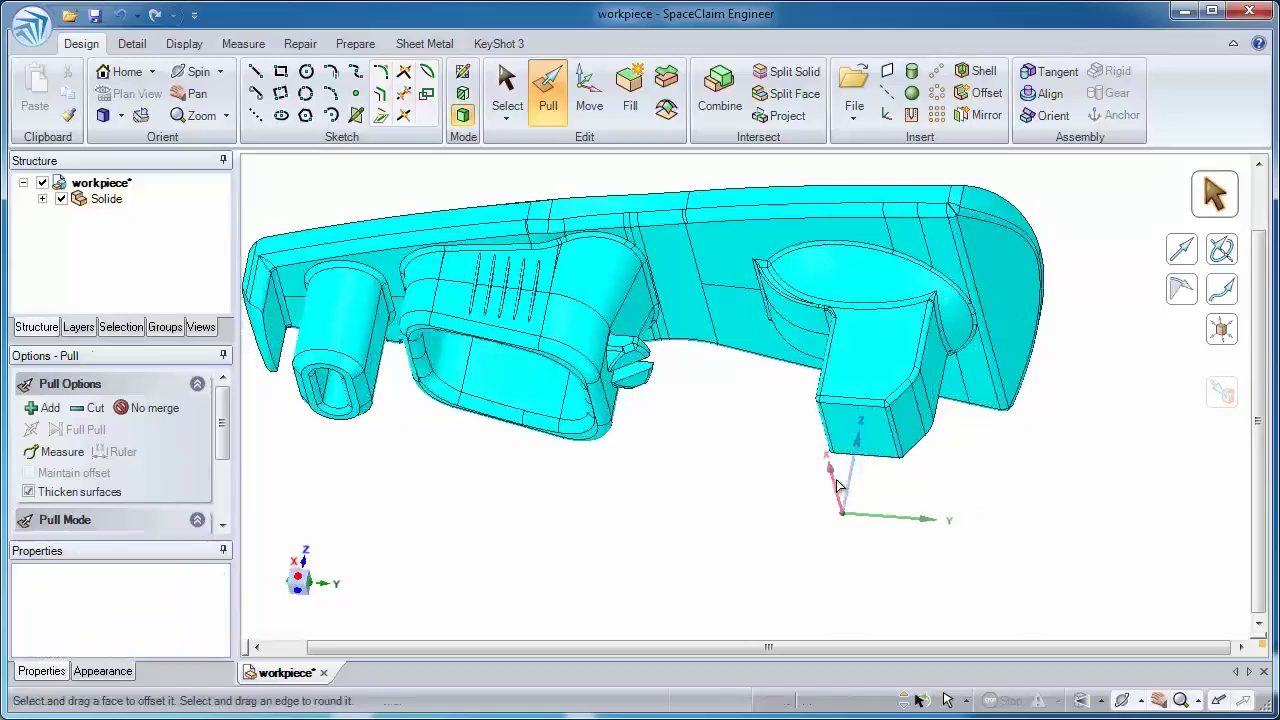
pyautogui.click(837, 481)
pyautogui.keyDown('ctrl'); pyautogui.click(872, 519); pyautogui.keyUp('ctrl')
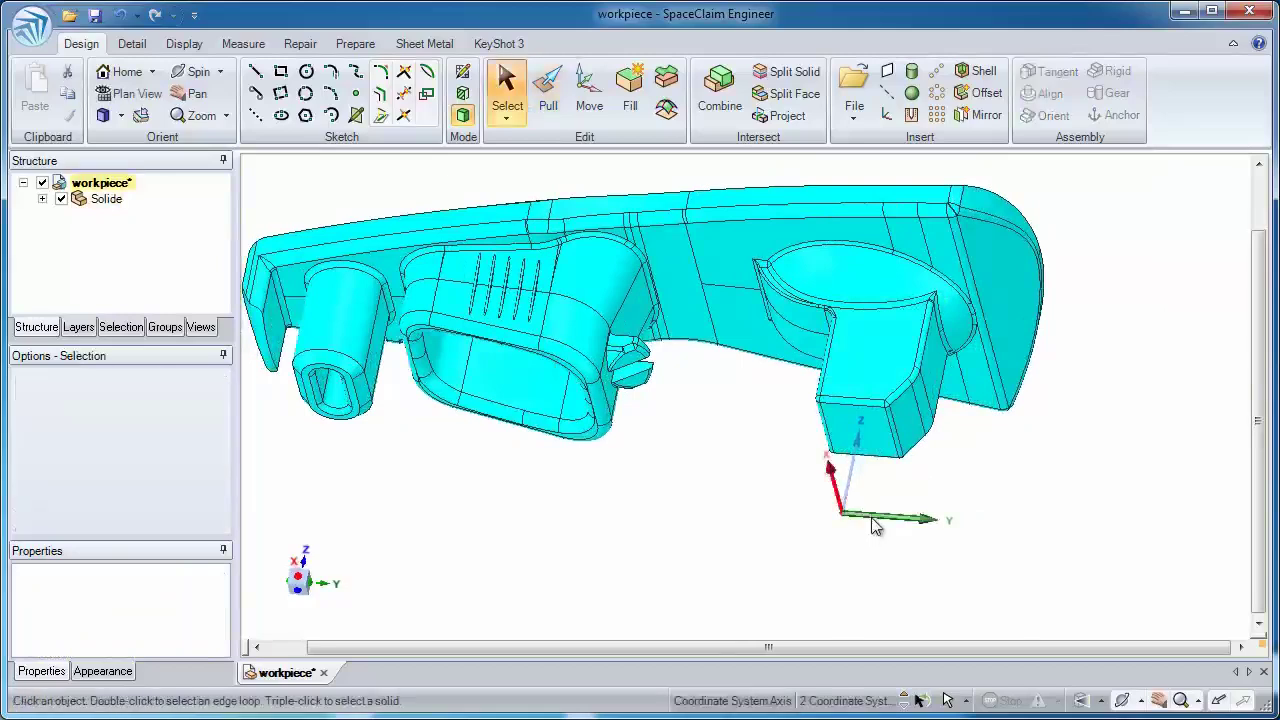
pyautogui.press('k')
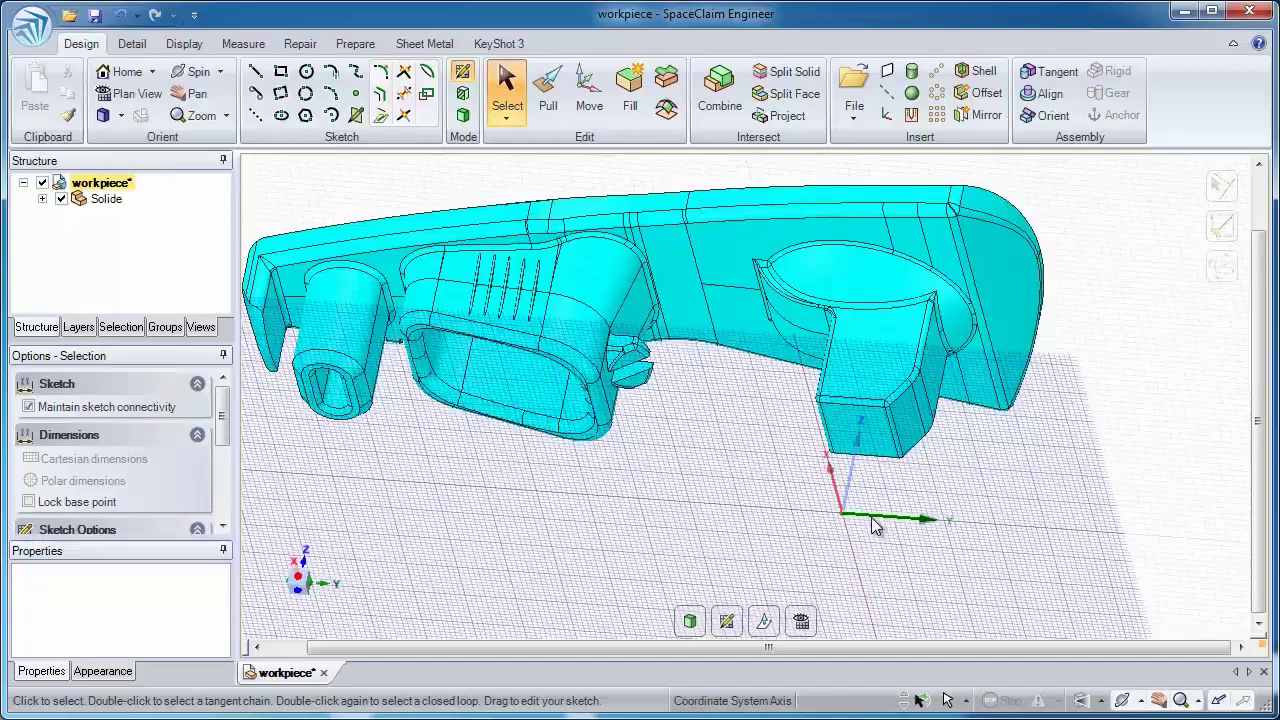
pyautogui.press('v')
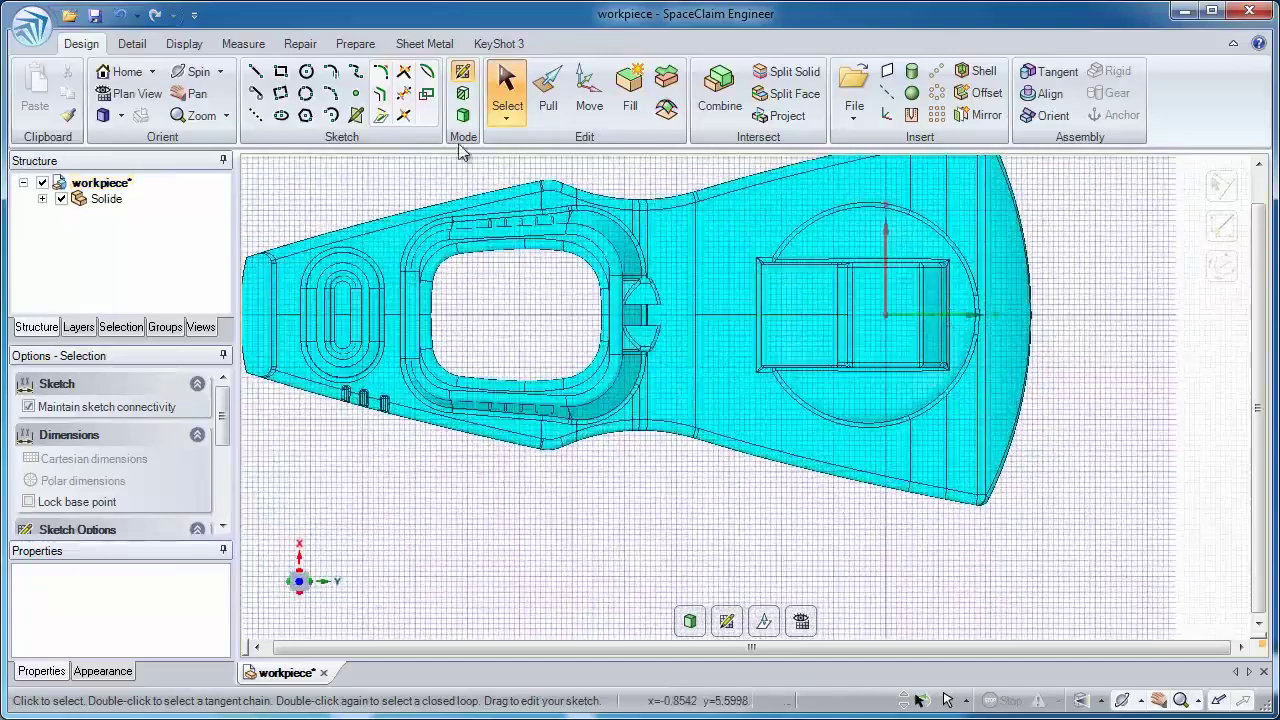
# Sketch a centre-defined rectangle about 10 mm by 8 mm on the symmetry axis beside the oval post
pyautogui.click(282, 74)
pyautogui.scroll(5, 452, 400)
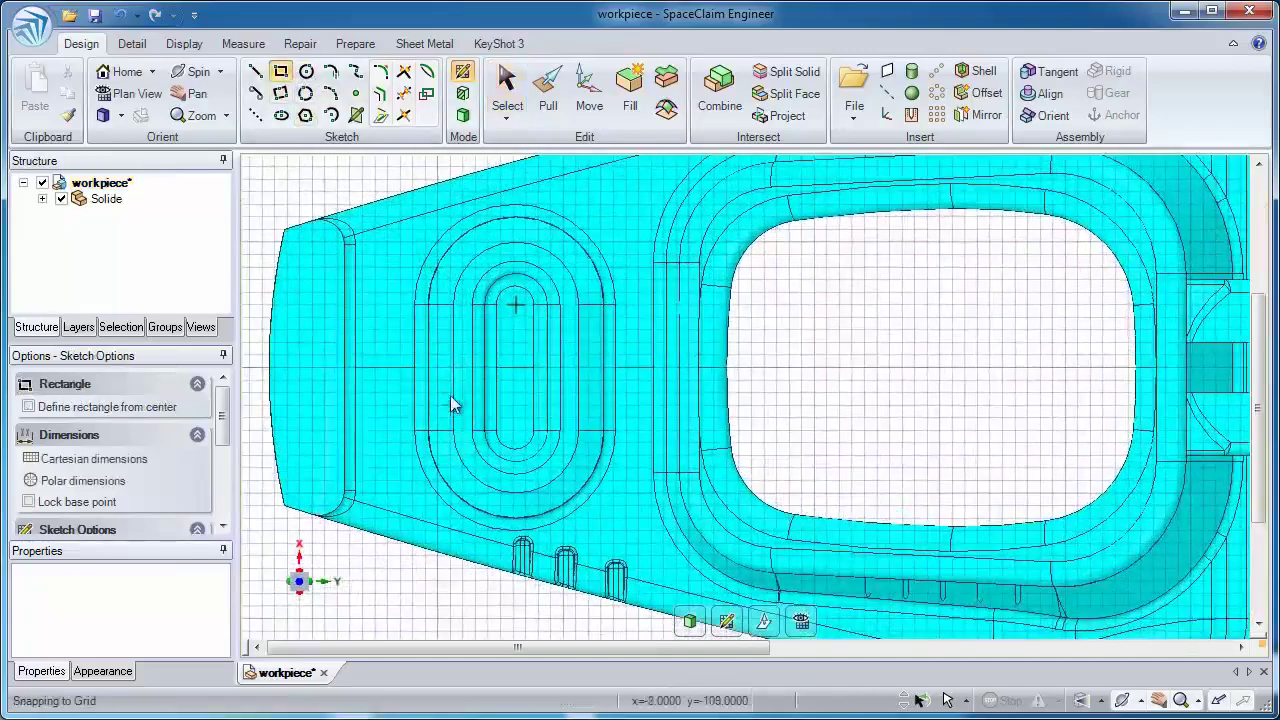
pyautogui.click(449, 368)
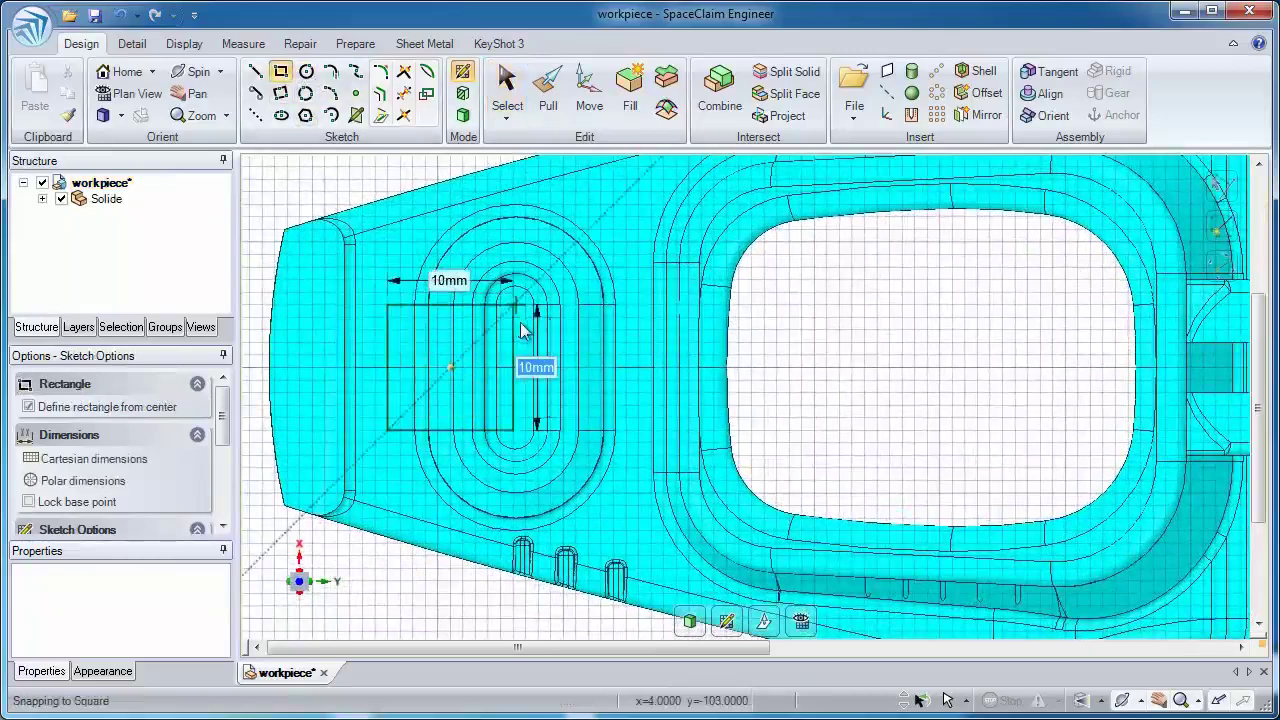
pyautogui.scroll(3, 518, 331)
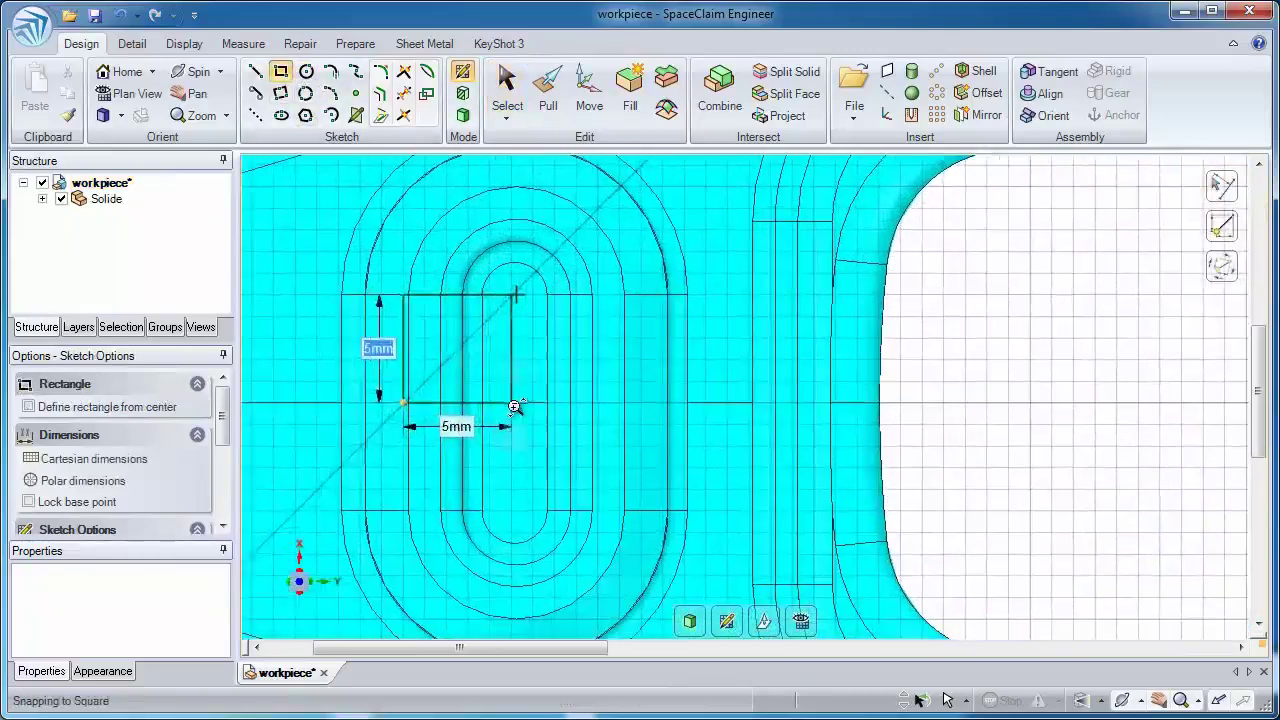
pyautogui.click(518, 331)
pyautogui.scroll(-5, 557, 403)
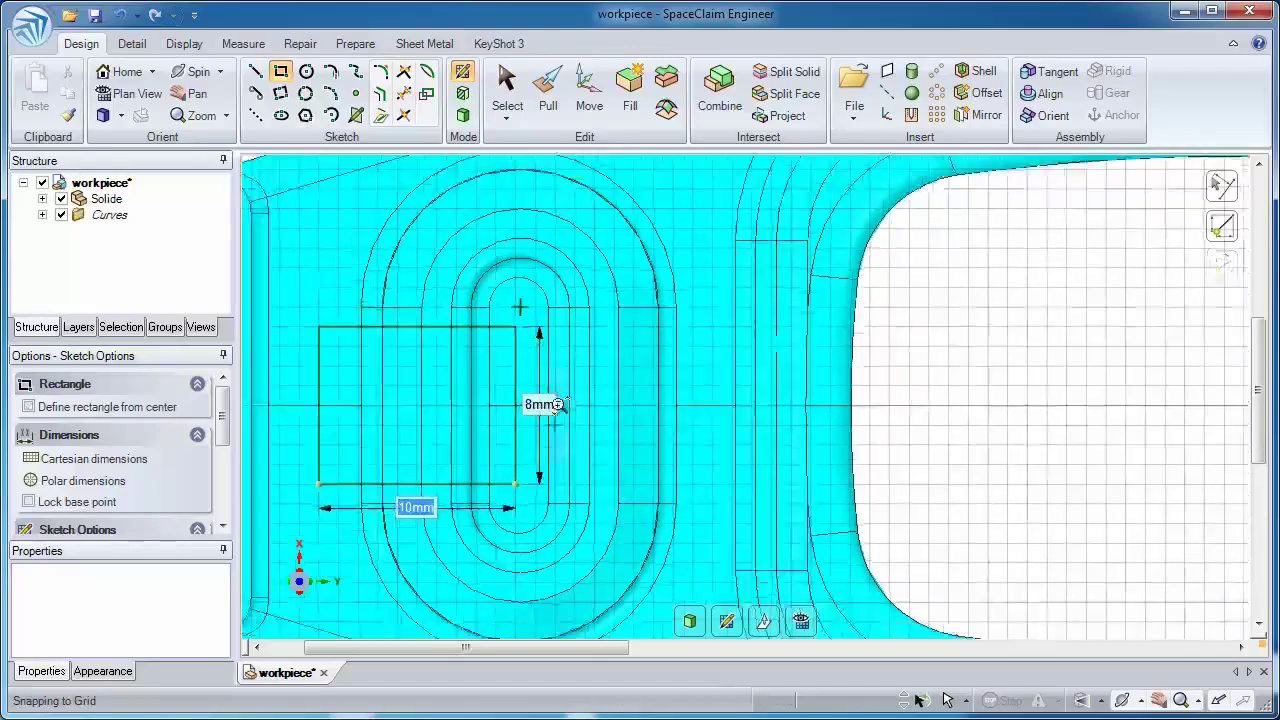
# Sketch a circle about 58 mm in diameter around the round bowl, centred on the symmetry axis
pyautogui.keyDown('shift'); pyautogui.moveTo(880, 377); pyautogui.dragTo(473, 357, button='middle'); pyautogui.keyUp('shift')
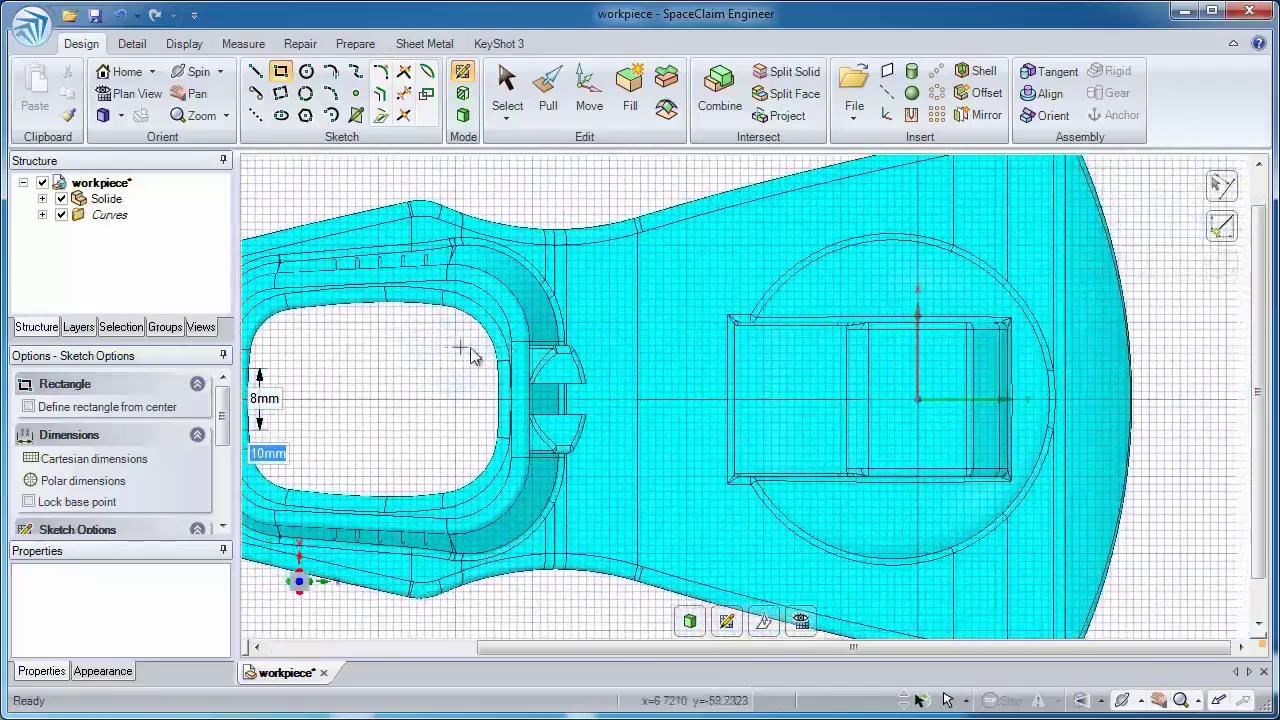
pyautogui.press('c')
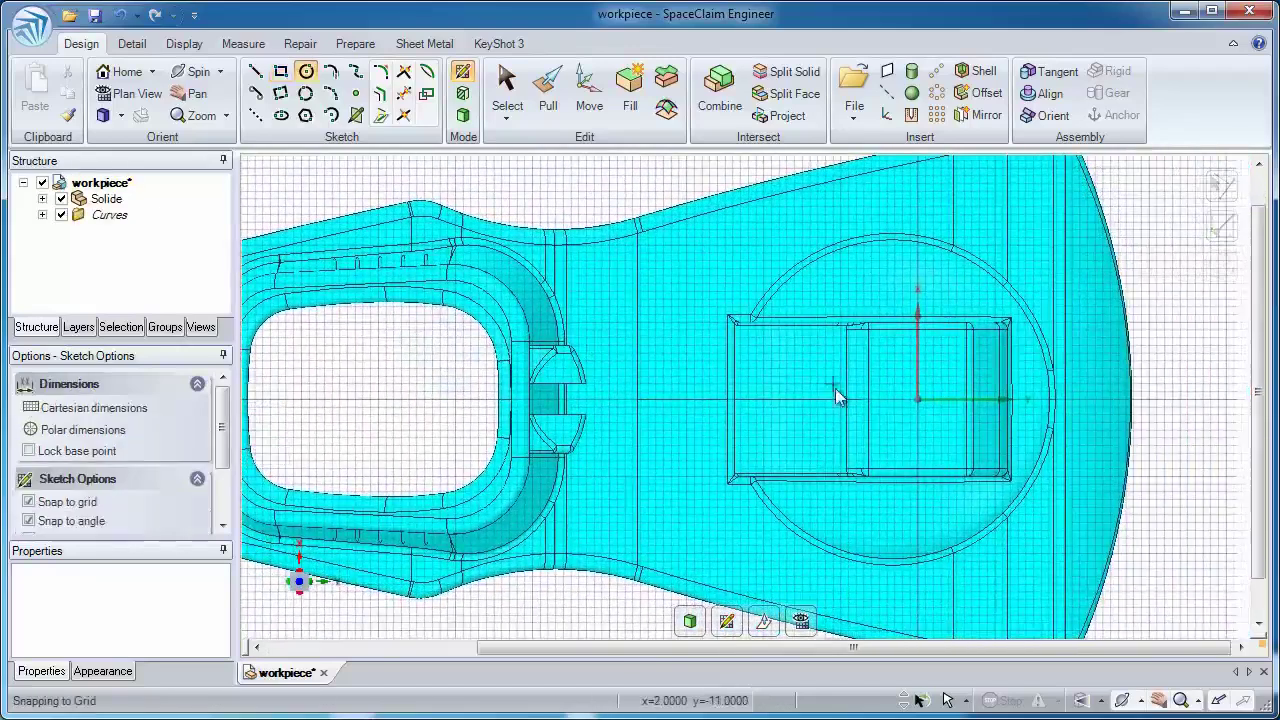
pyautogui.click(890, 398)
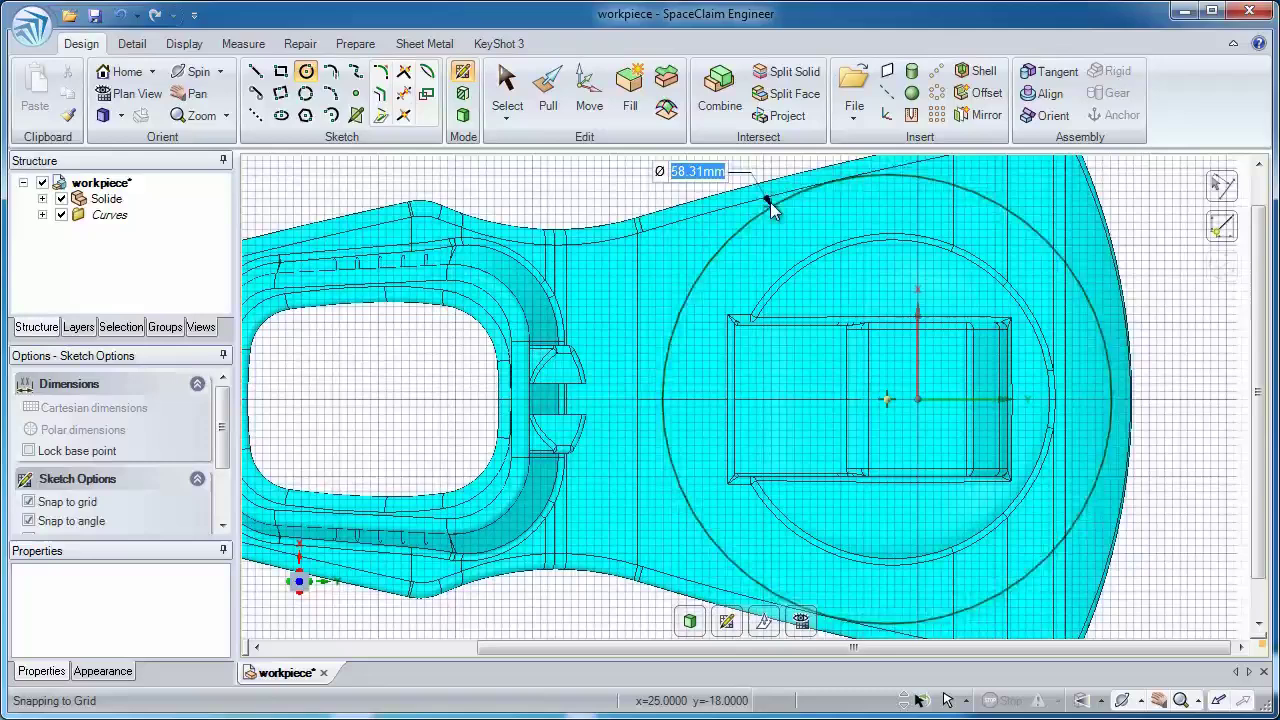
pyautogui.scroll(-5, 776, 218)
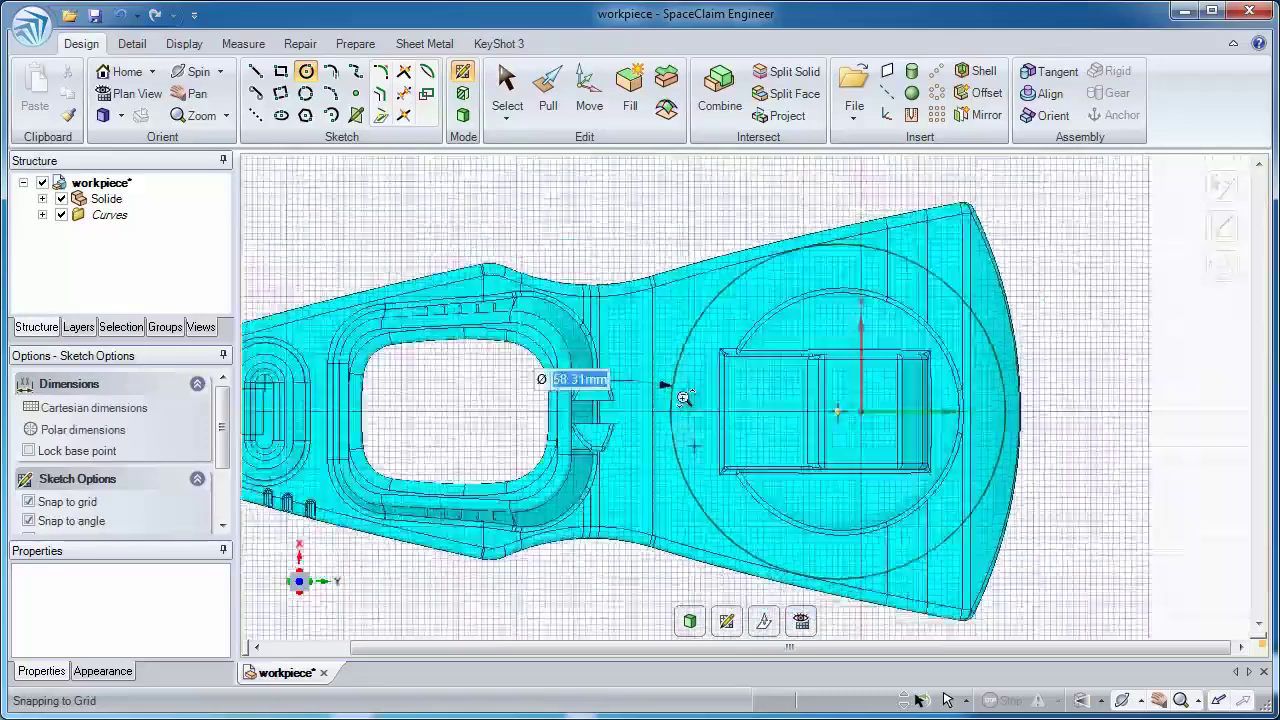
# Sketch a centre-defined rectangle about 214 mm by 114 mm enclosing the whole part
pyautogui.press('r')
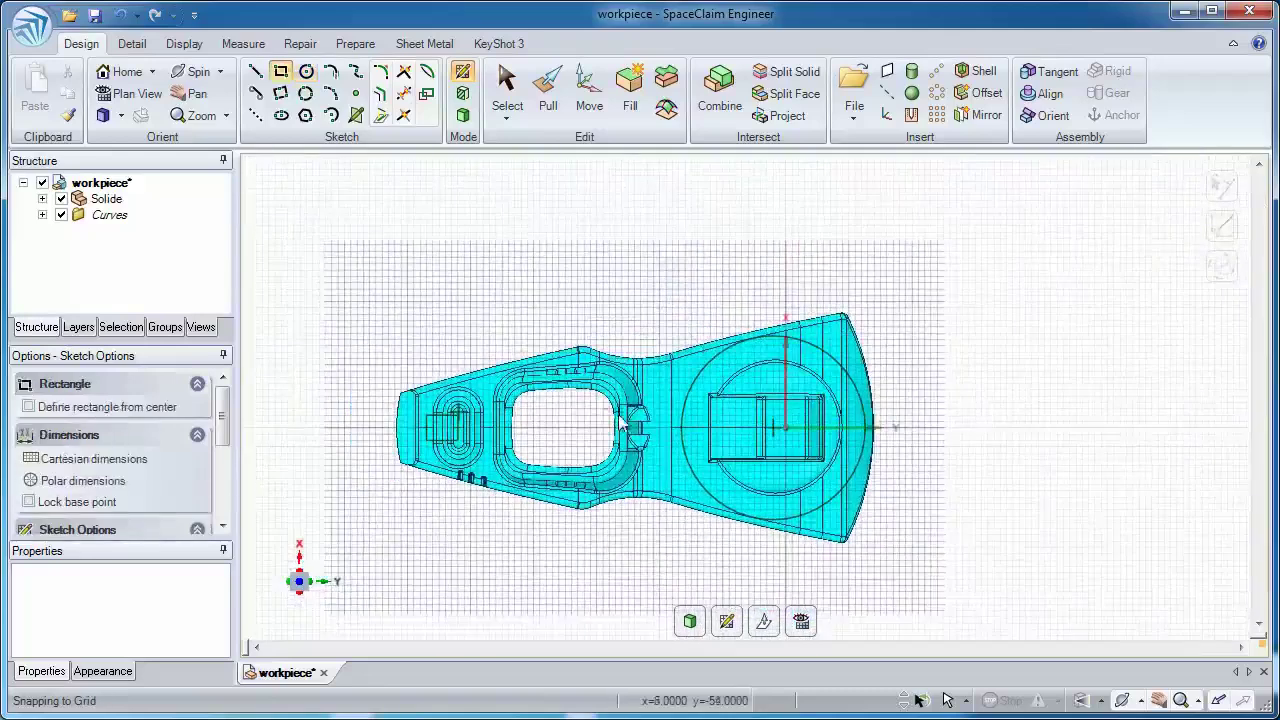
pyautogui.click(634, 429)
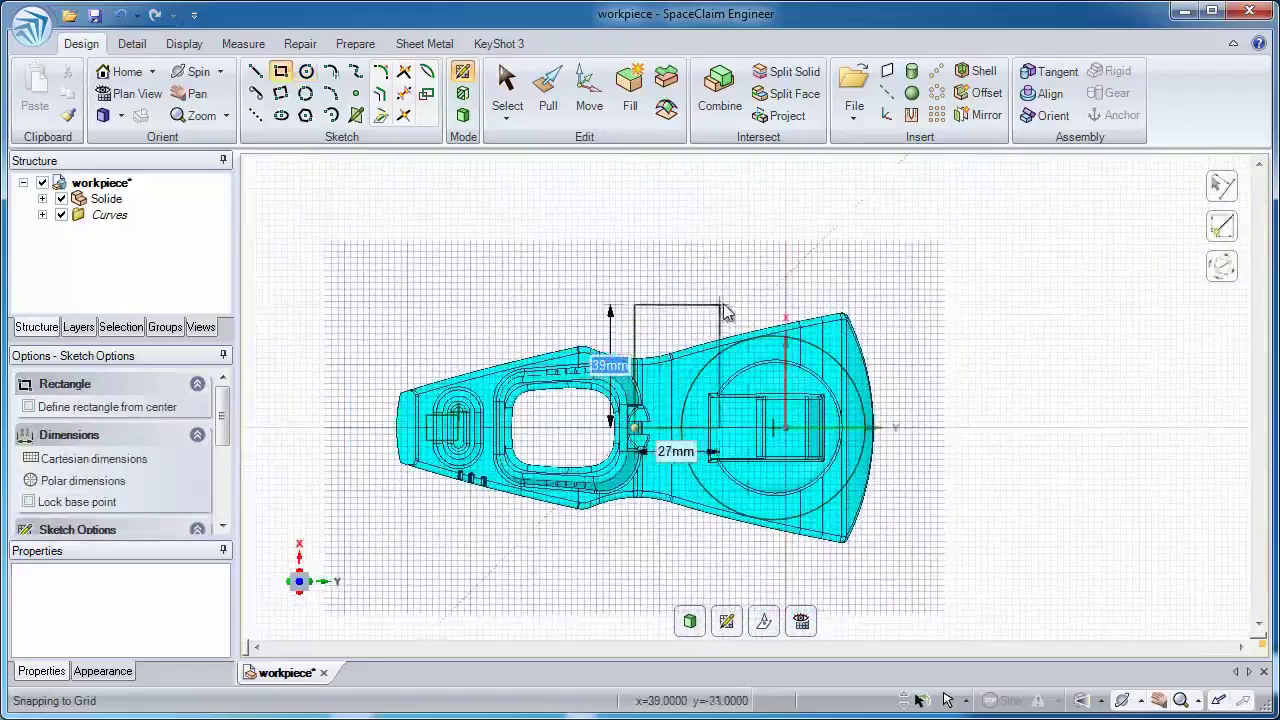
pyautogui.press('alt')
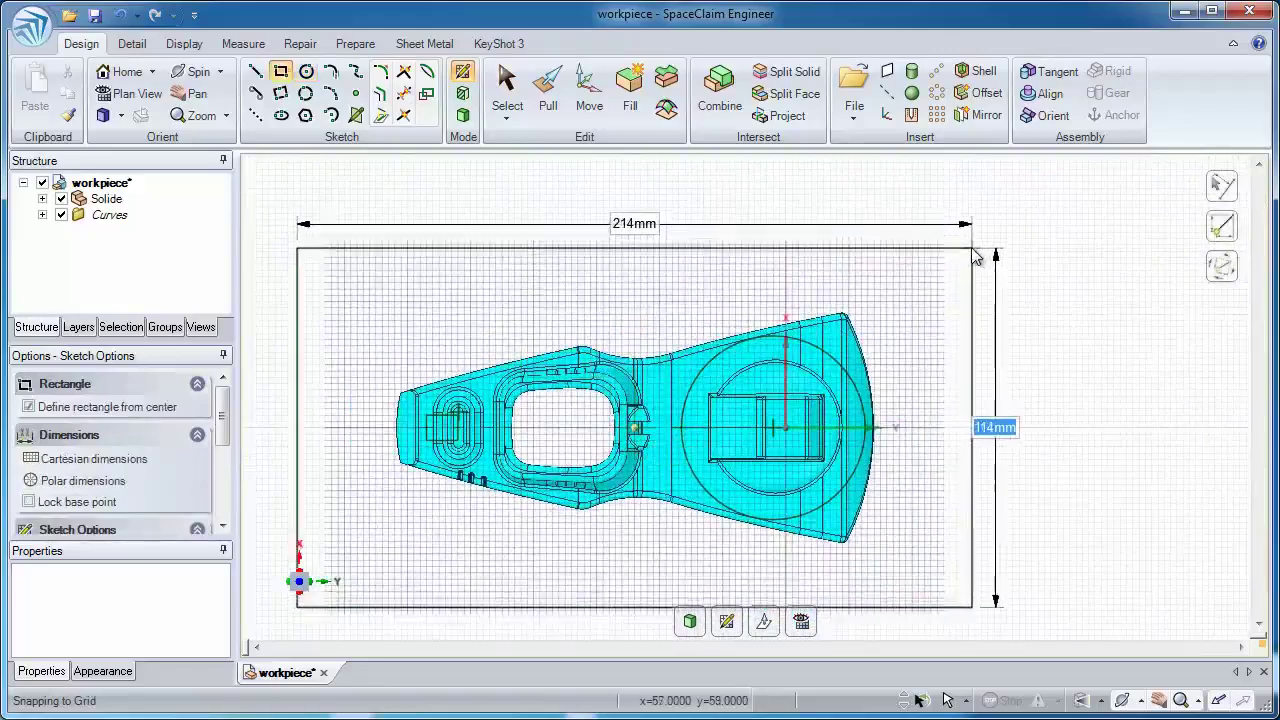
pyautogui.click(972, 249)
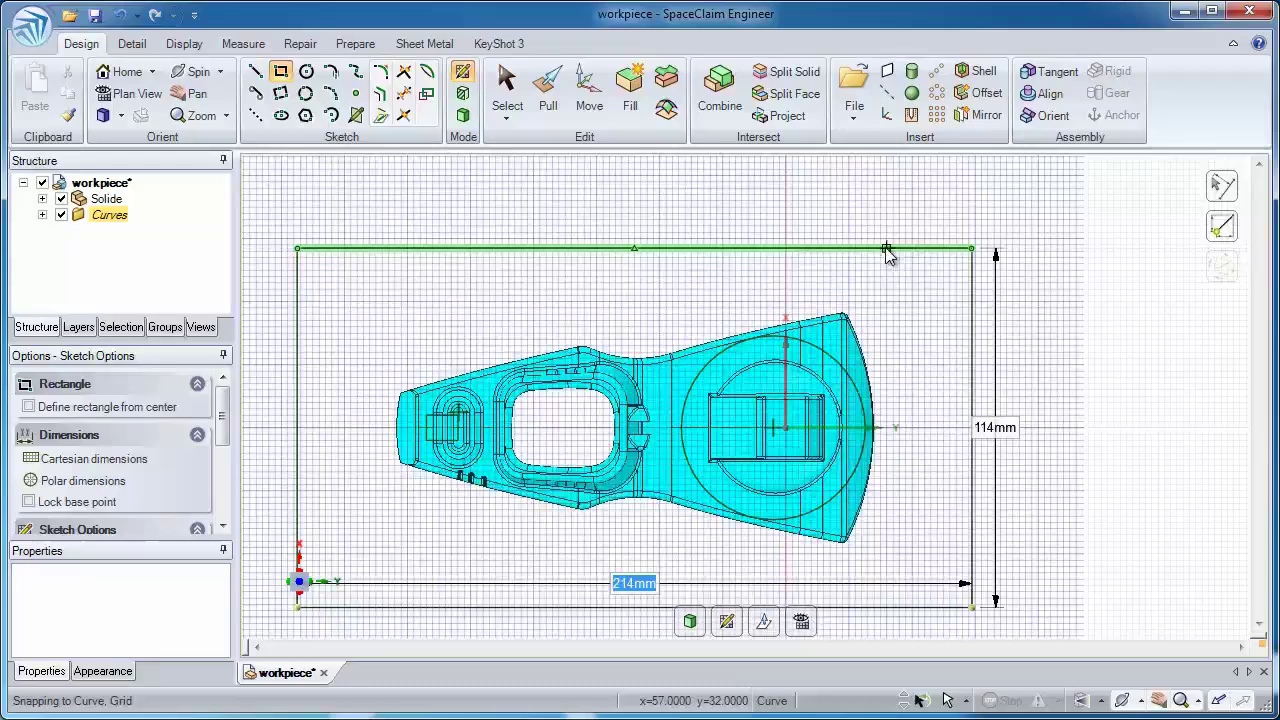
# Pull the circular and small rectangular regions up through the part as separate solids, with No merge active
pyautogui.moveTo(889, 248); pyautogui.dragTo(890, 281, button='middle')
pyautogui.click(548, 95)
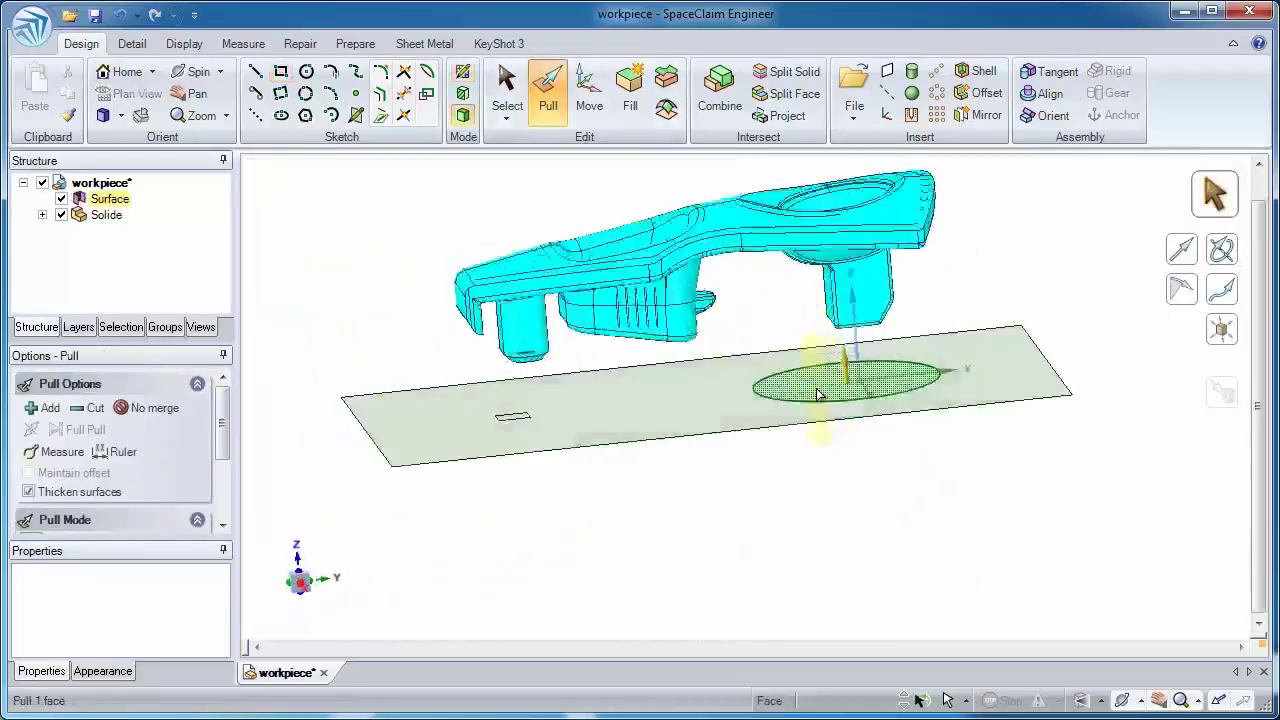
pyautogui.click(568, 435)
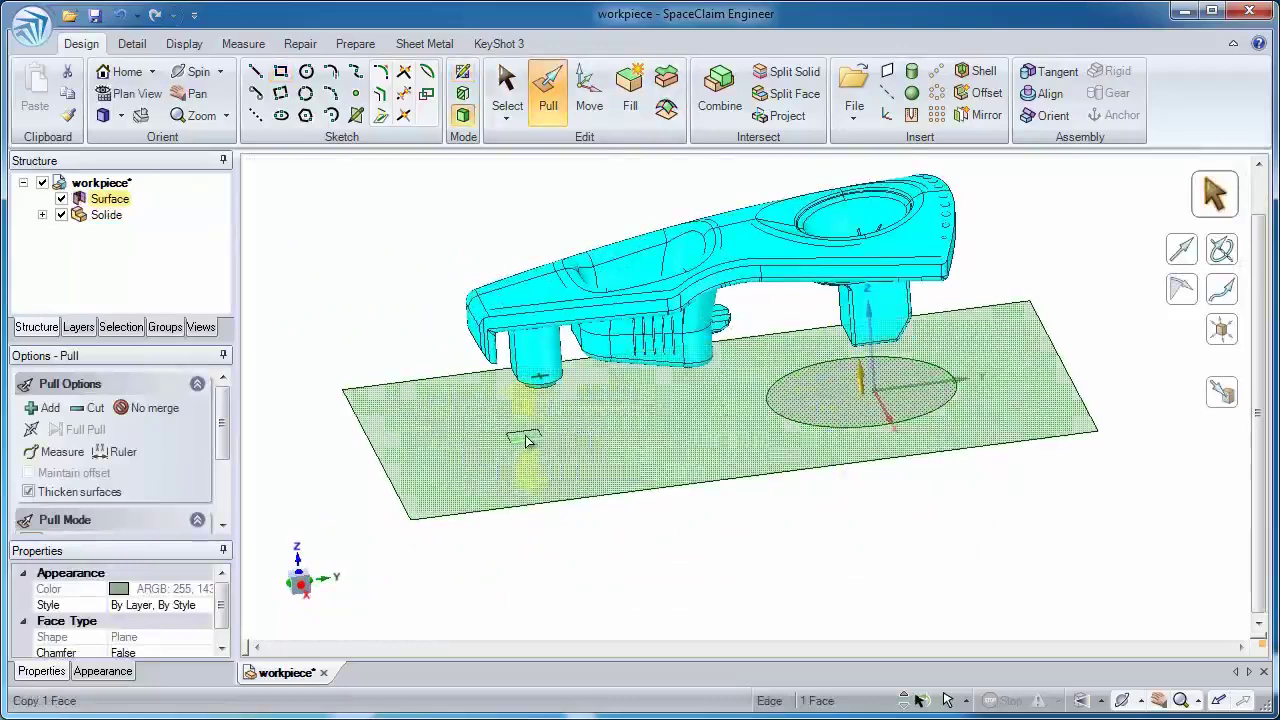
pyautogui.keyDown('ctrl'); pyautogui.click(520, 436); pyautogui.keyUp('ctrl')
pyautogui.click(155, 408)
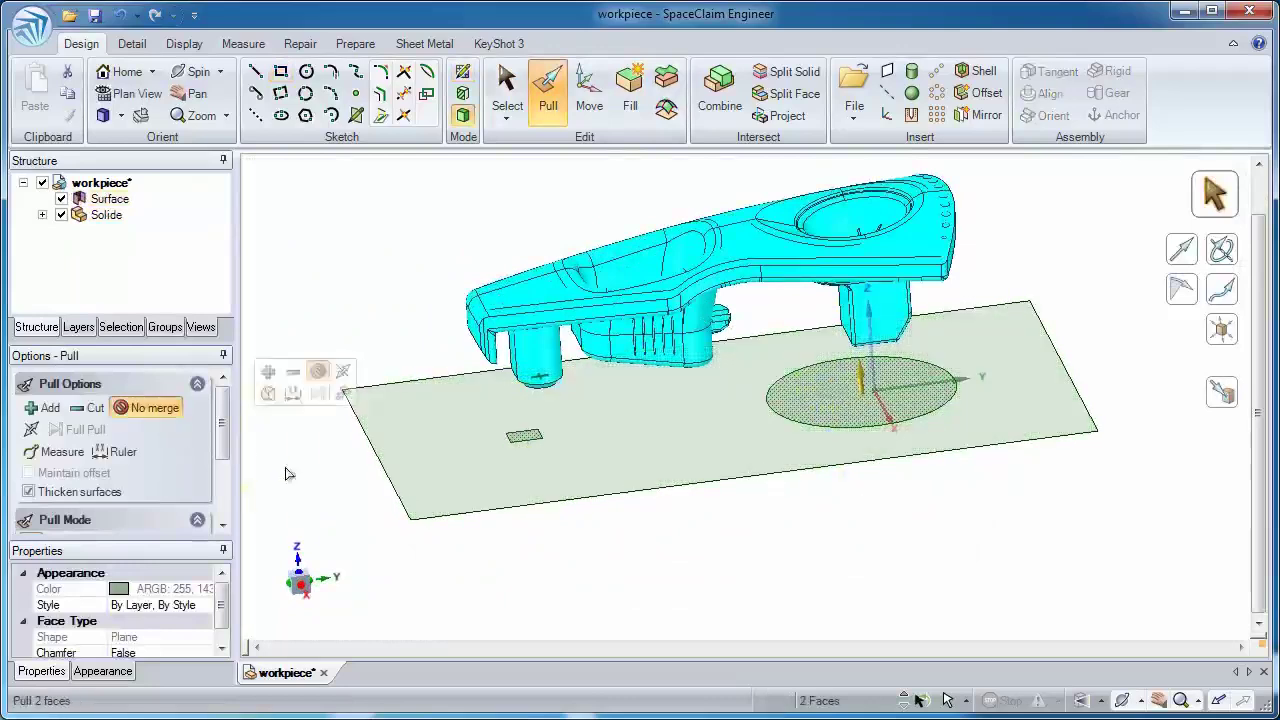
pyautogui.moveTo(302, 452); pyautogui.dragTo(330, 418)
pyautogui.moveTo(345, 400); pyautogui.dragTo(606, 537, button='middle')
# Thicken the large rectangular base surface upward by 5 mm
pyautogui.click(616, 536)
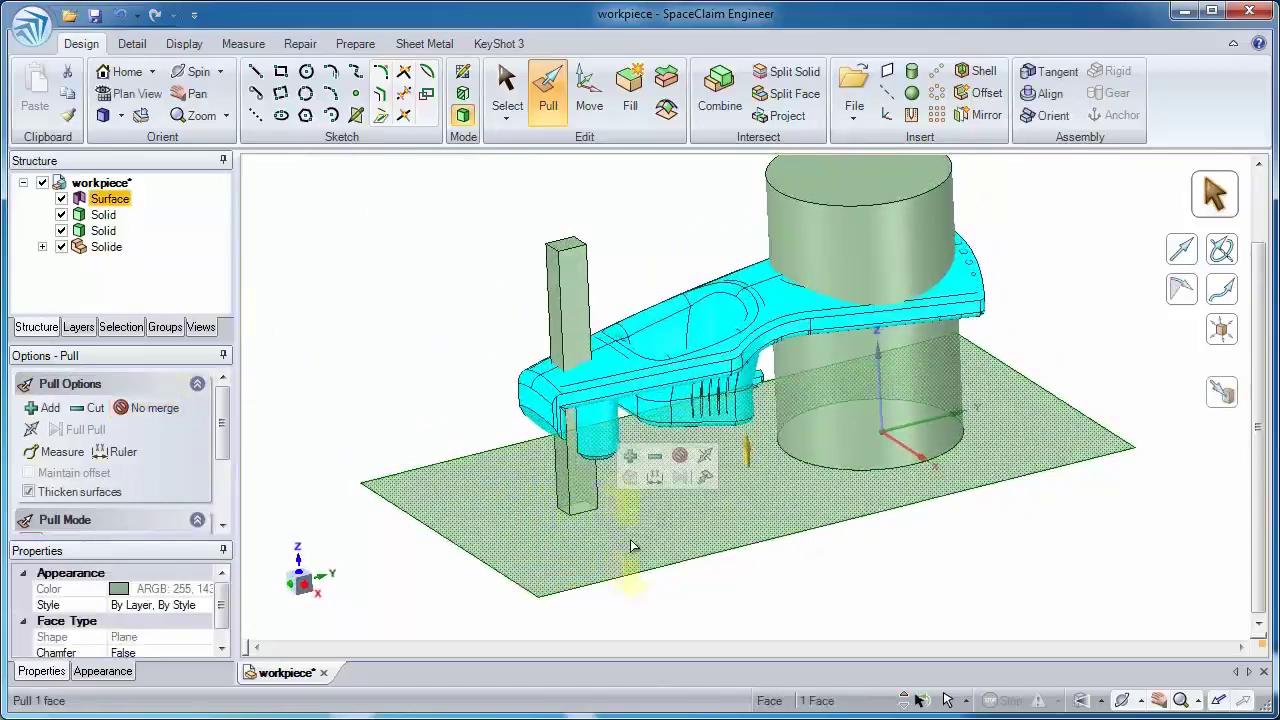
pyautogui.moveTo(630, 539); pyautogui.dragTo(634, 523)
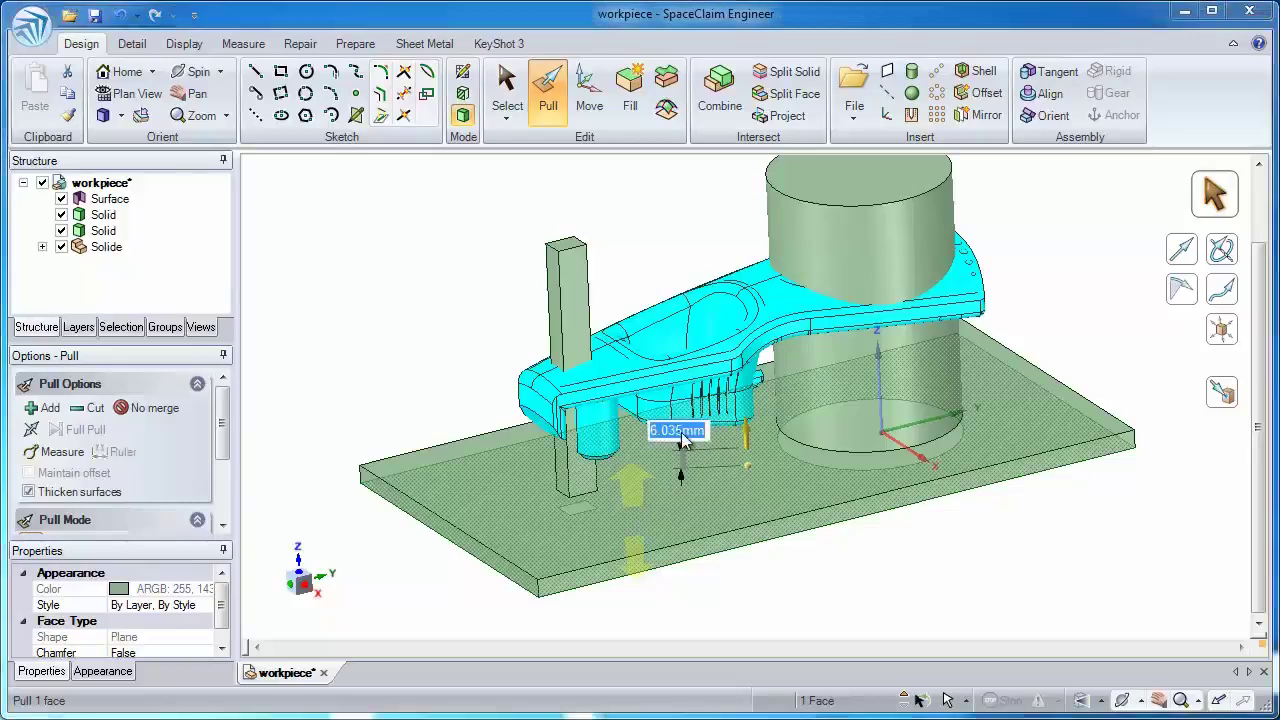
pyautogui.press('Return')
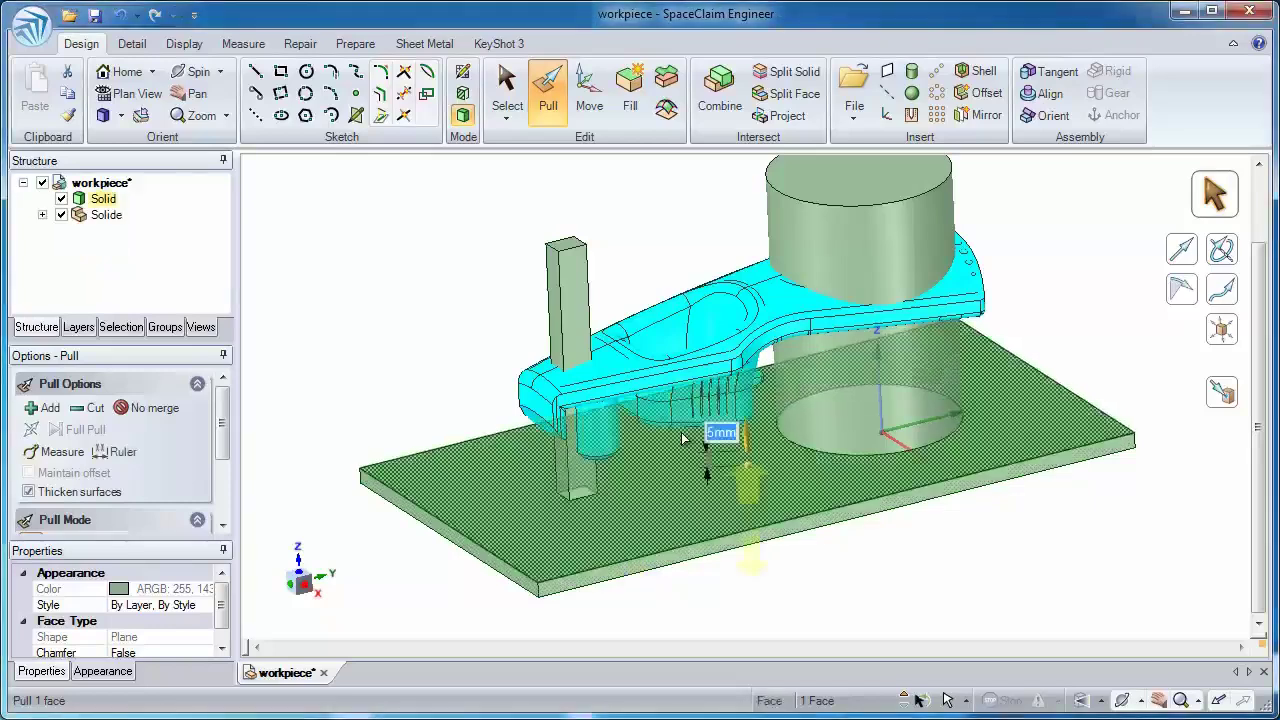
# Copy the bottom edges of the rectangular post and the cylinder 6 mm upward along their side faces
pyautogui.click(497, 352)
pyautogui.keyDown('ctrl'); pyautogui.moveTo(566, 430); pyautogui.dragTo(569, 494, button='middle'); pyautogui.keyUp('ctrl')
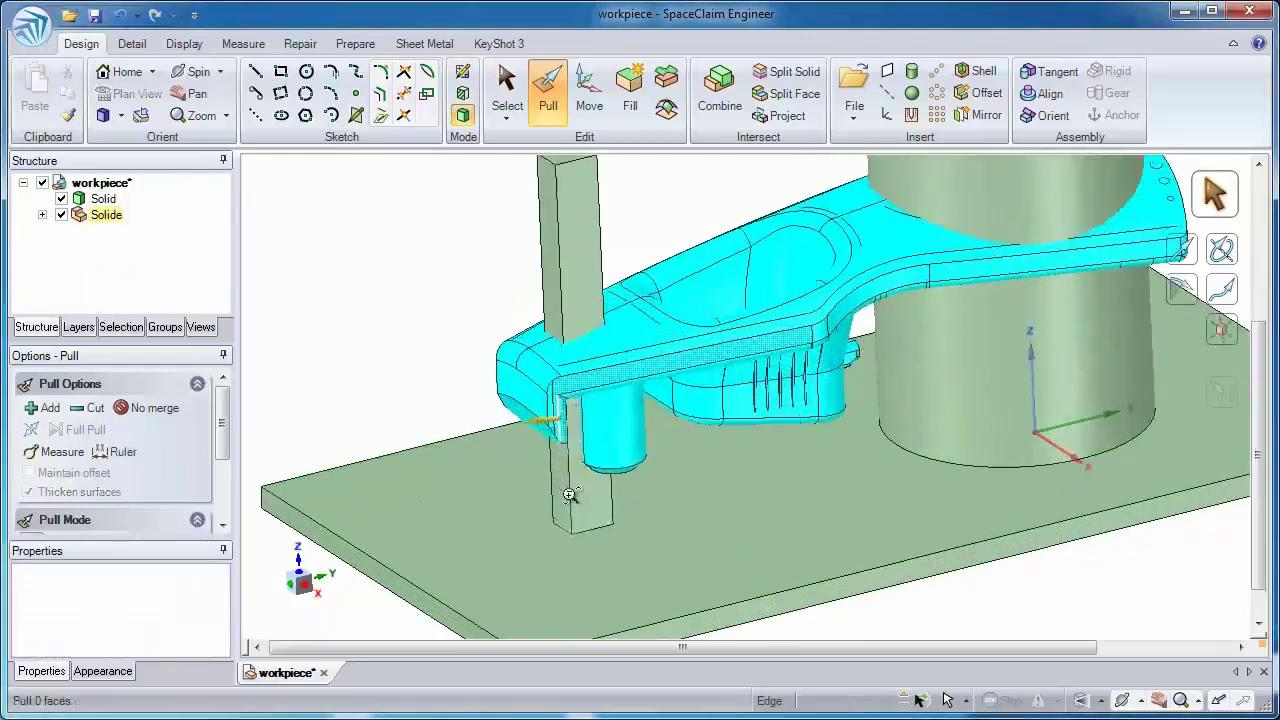
pyautogui.click(549, 521)
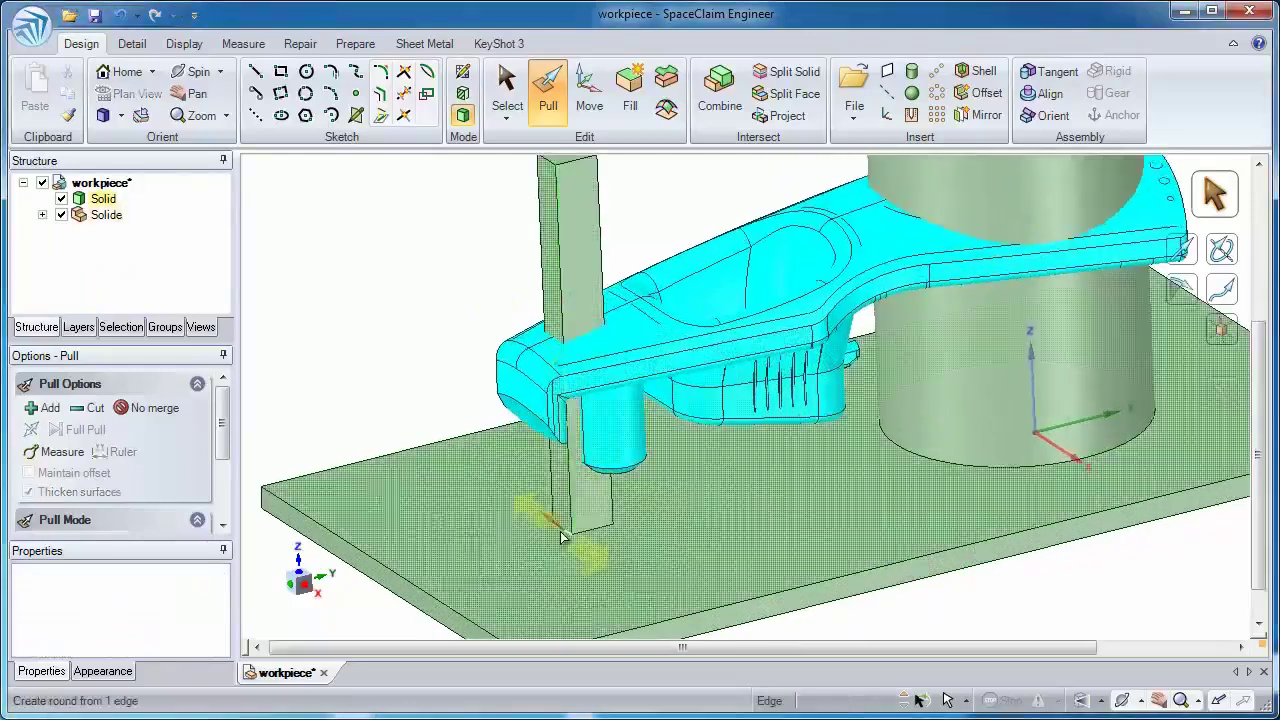
pyautogui.keyDown('ctrl'); pyautogui.click(1022, 466); pyautogui.keyUp('ctrl')
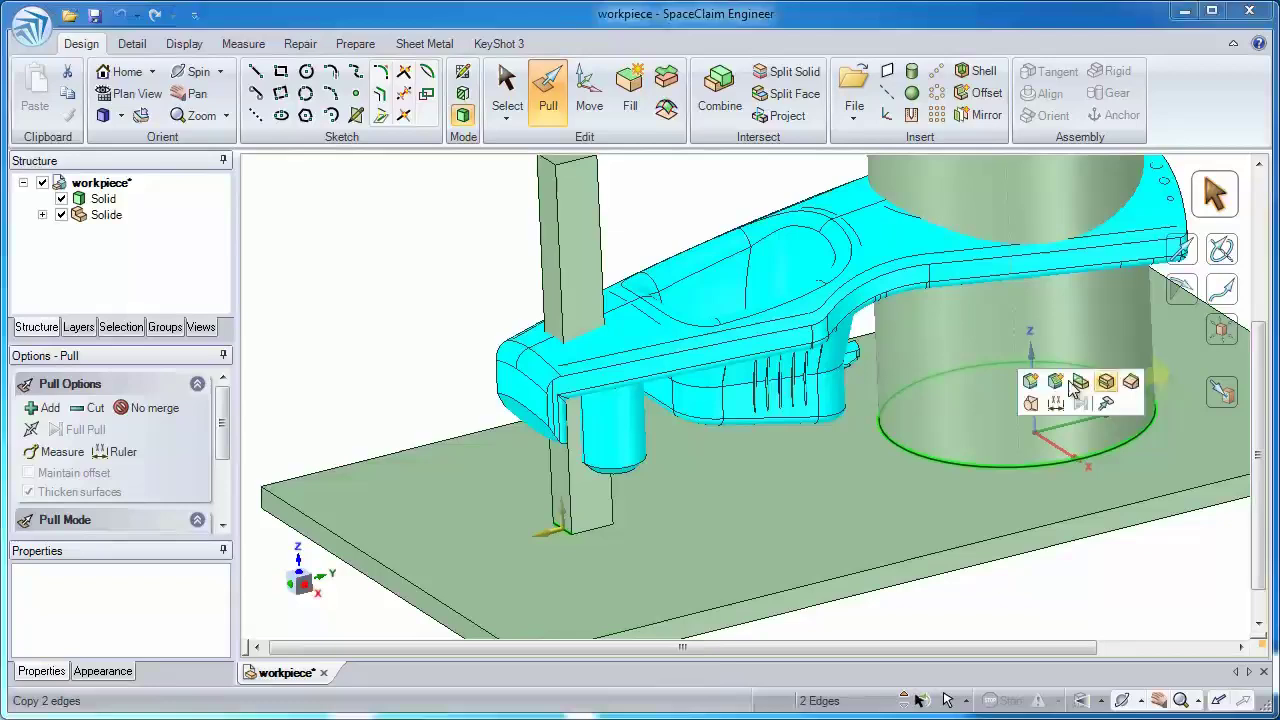
pyautogui.scroll(-3, 436, 406)
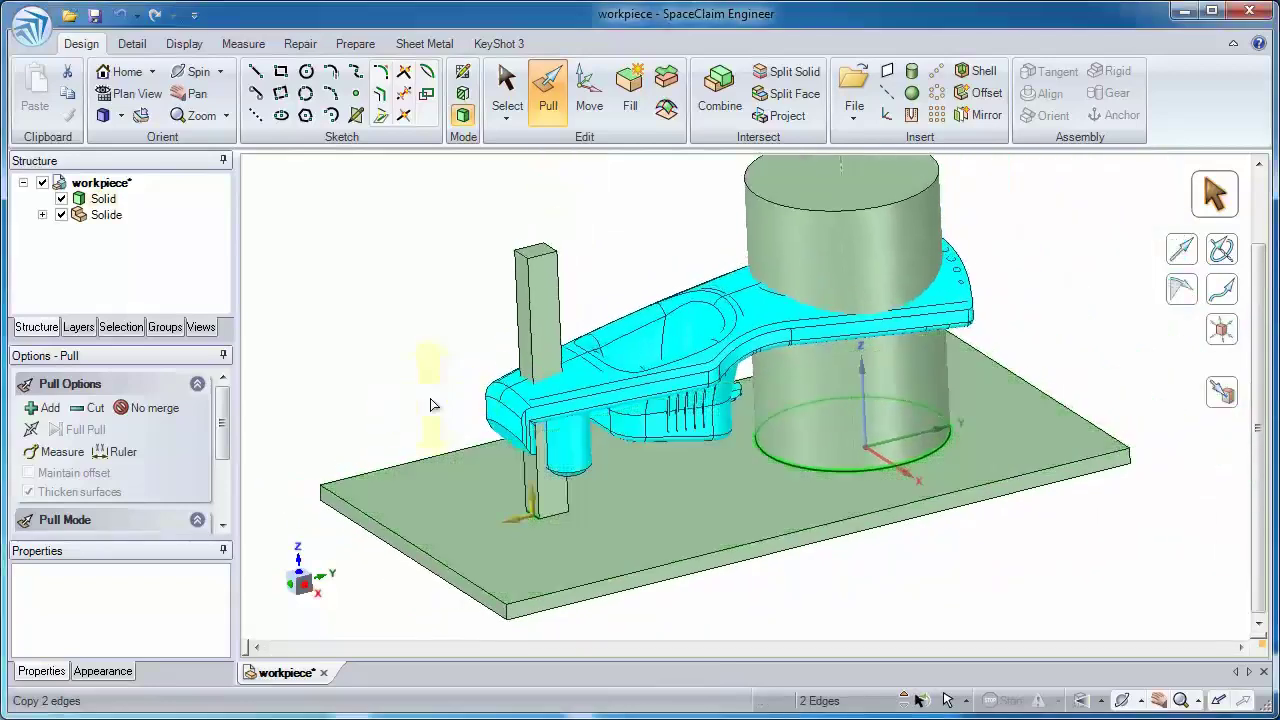
pyautogui.moveTo(430, 406)
pyautogui.mouseDown()
pyautogui.moveTo(434, 367)
pyautogui.moveTo(437, 393)
pyautogui.mouseUp()
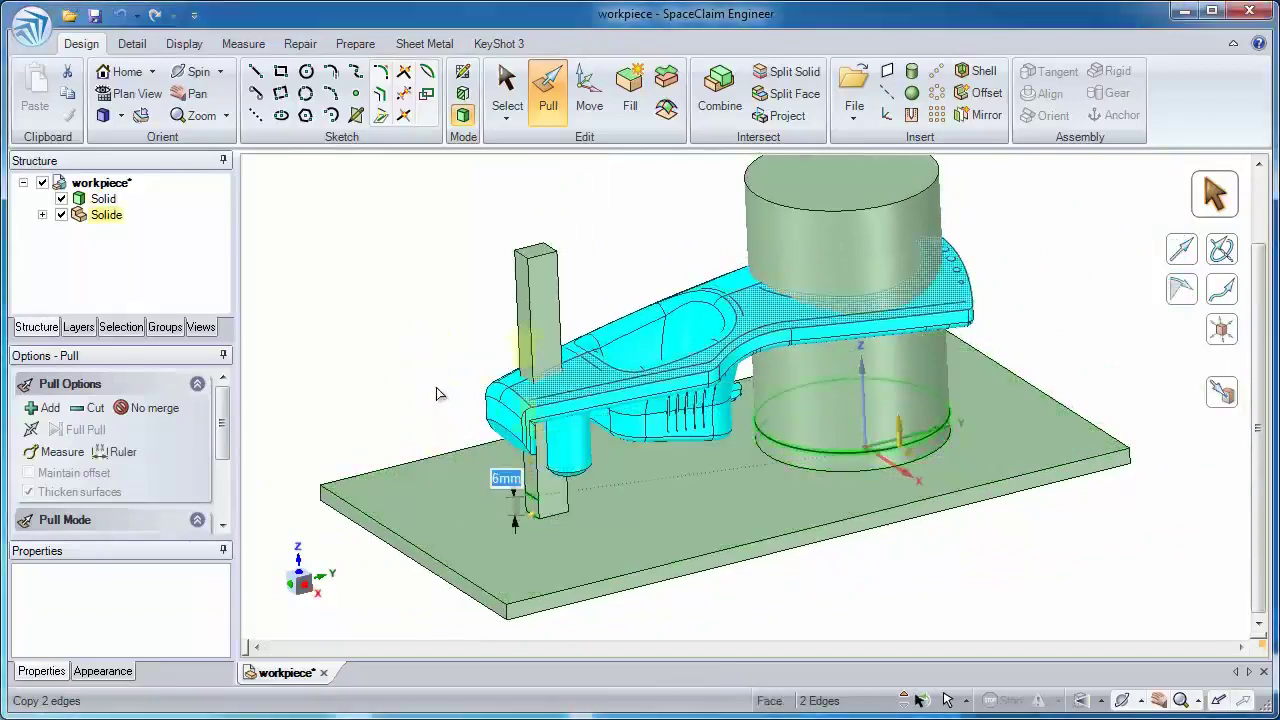
# Pull the lower side face of the post and the cylinder's lower band outward together by about 21 mm
pyautogui.scroll(3, 509, 488)
pyautogui.click(547, 522)
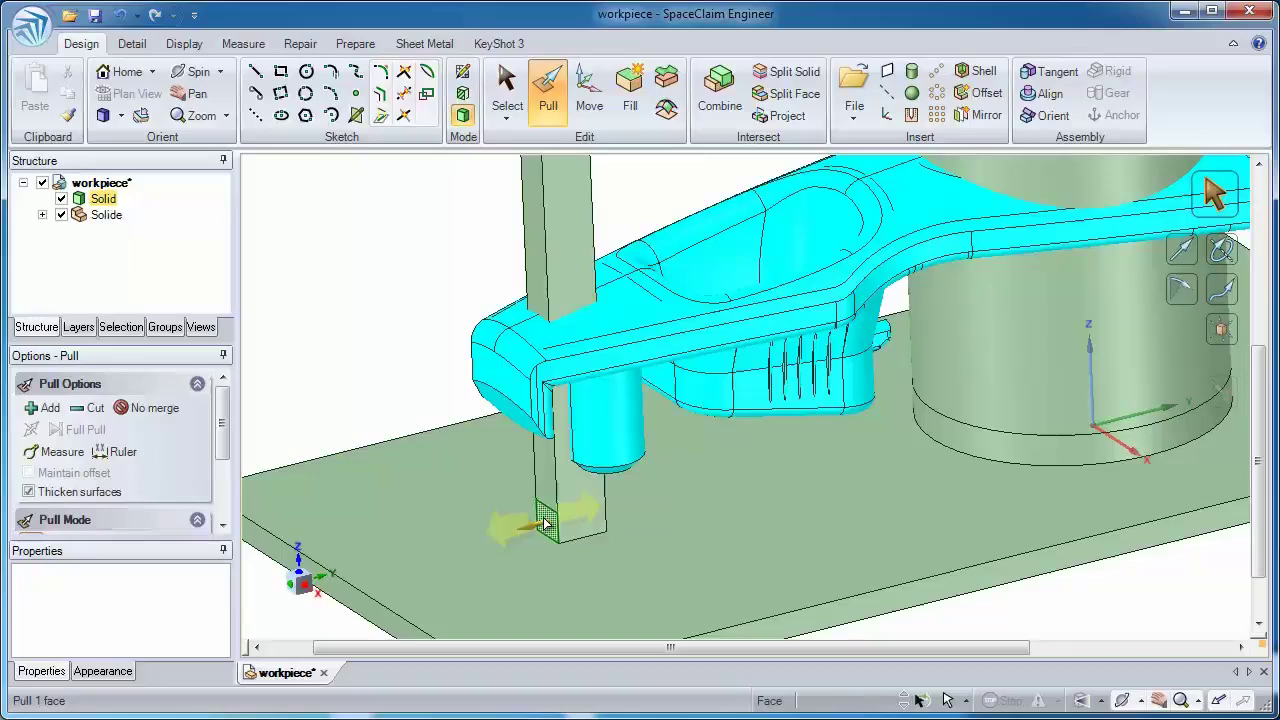
pyautogui.keyDown('ctrl'); pyautogui.click(992, 447); pyautogui.keyUp('ctrl')
pyautogui.scroll(-3, 994, 471)
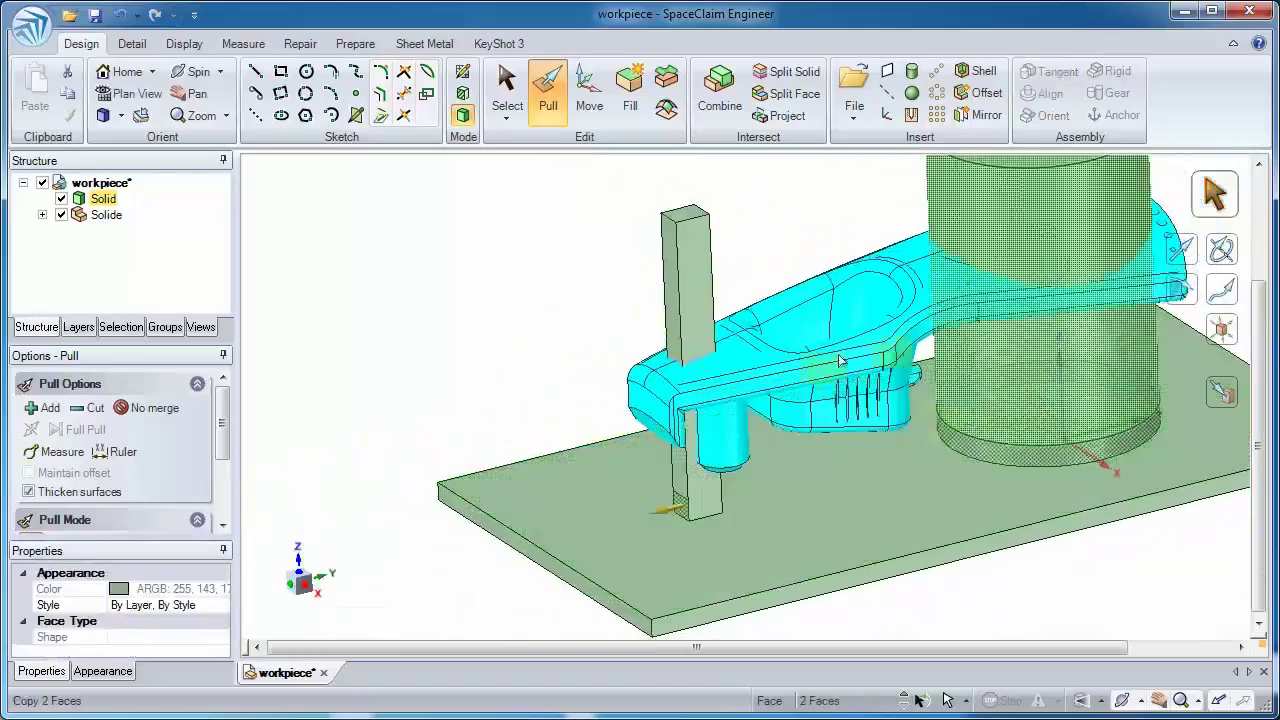
pyautogui.moveTo(584, 280); pyautogui.dragTo(512, 290)
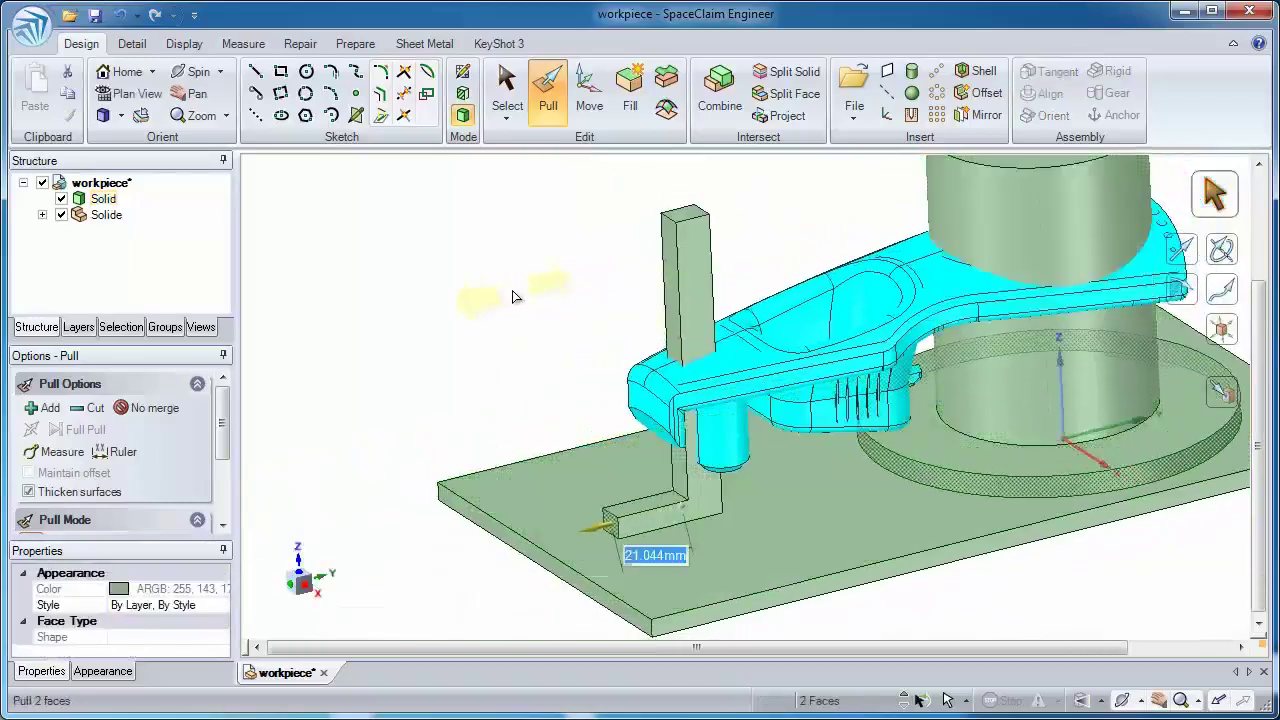
pyautogui.click(616, 350)
pyautogui.scroll(-2, 628, 354)
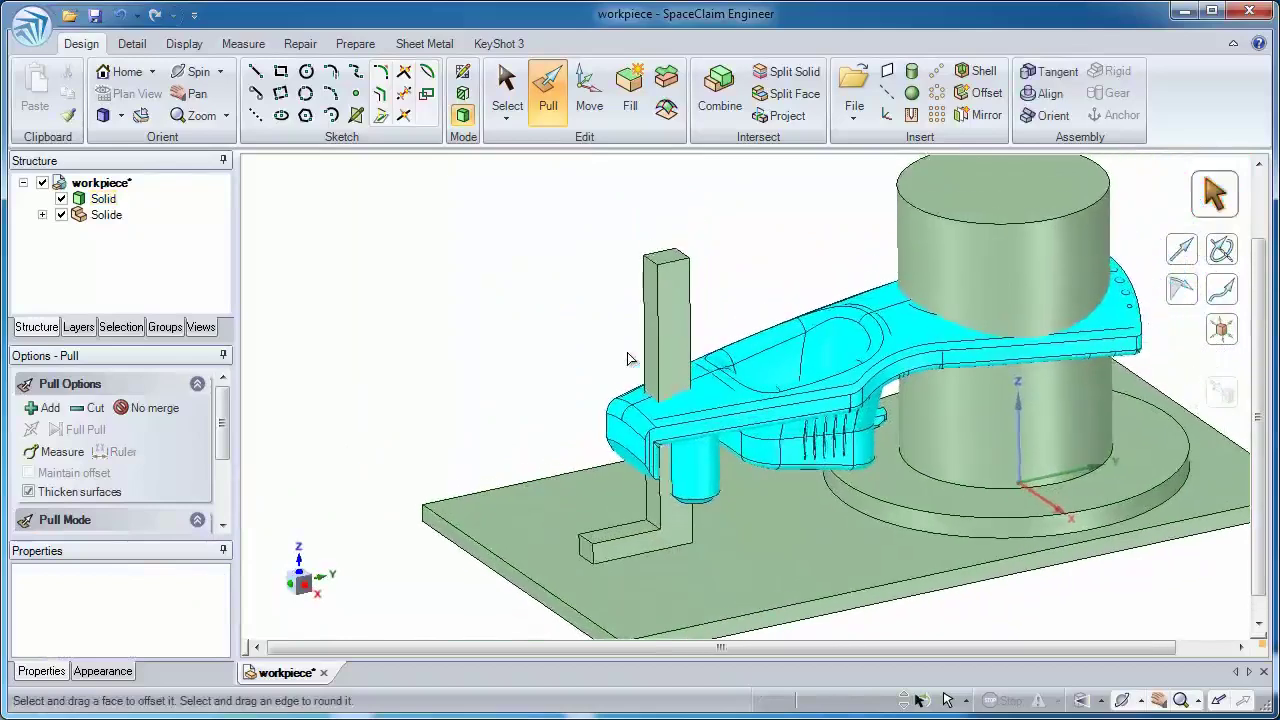
pyautogui.scroll(-2, 609, 349)
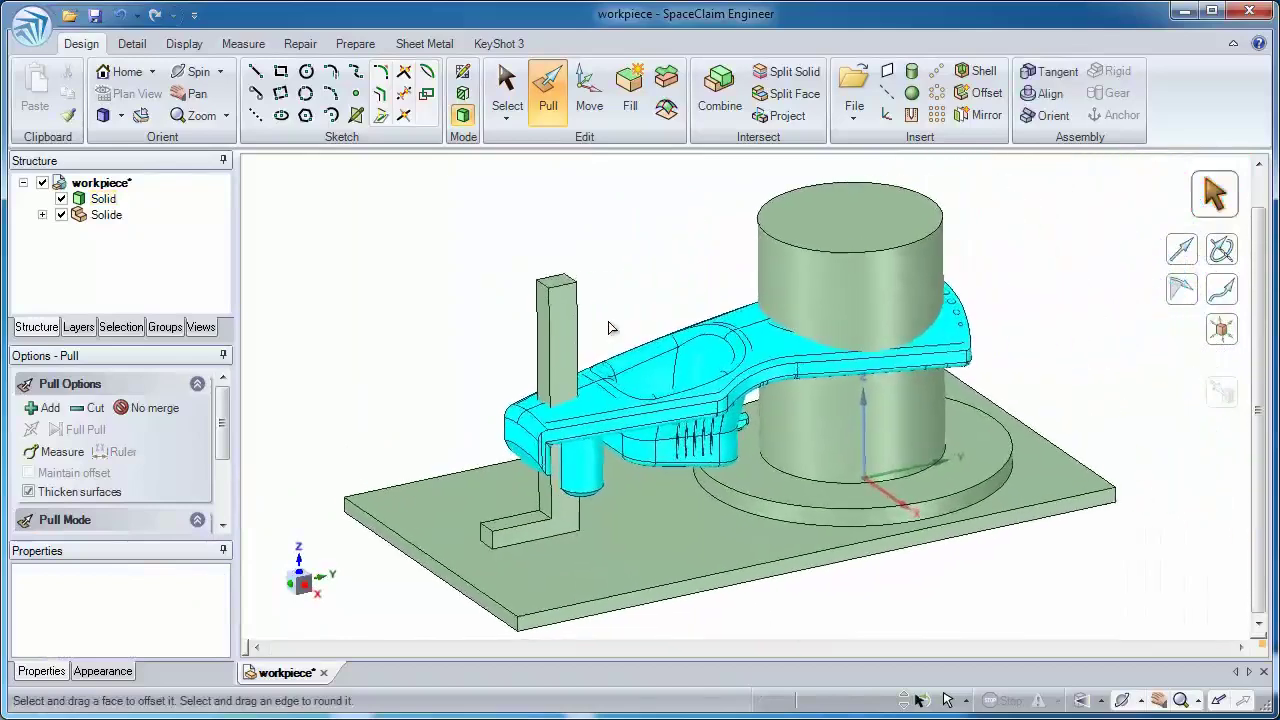
pyautogui.press('s')
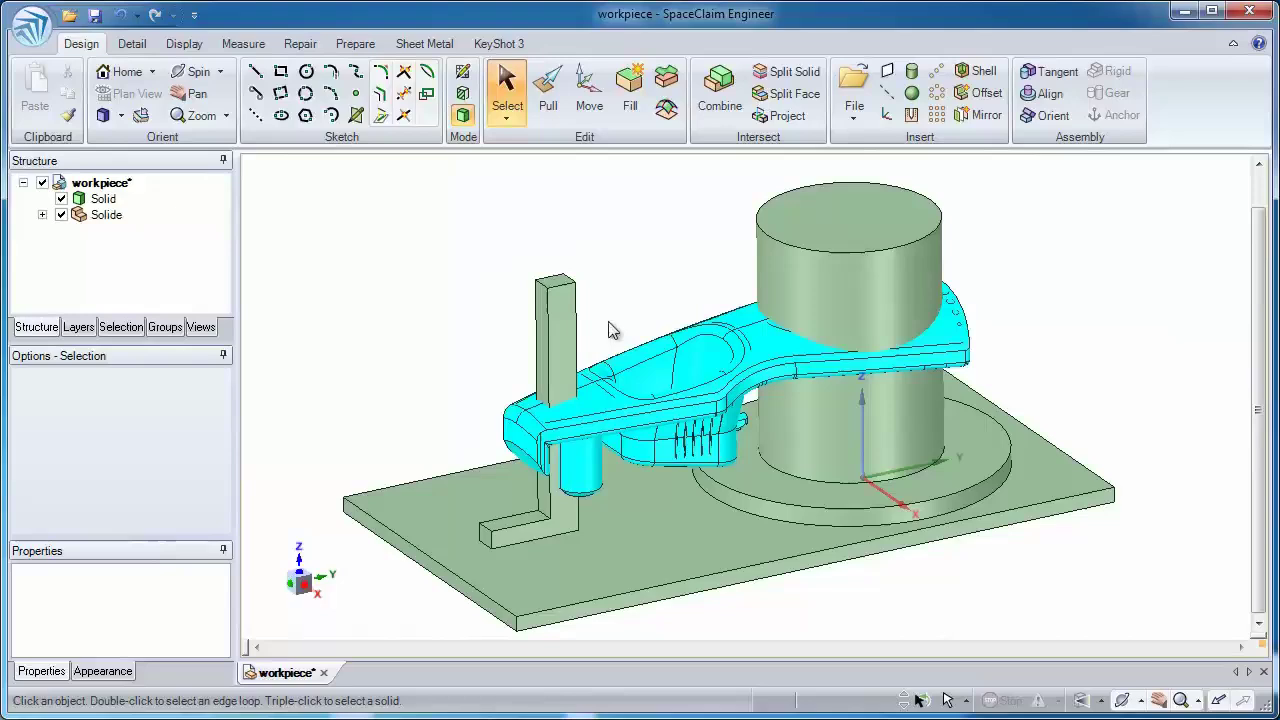
# Cut the fixture solid with the workpiece using Combine, keeping the cutter
pyautogui.click(835, 215)
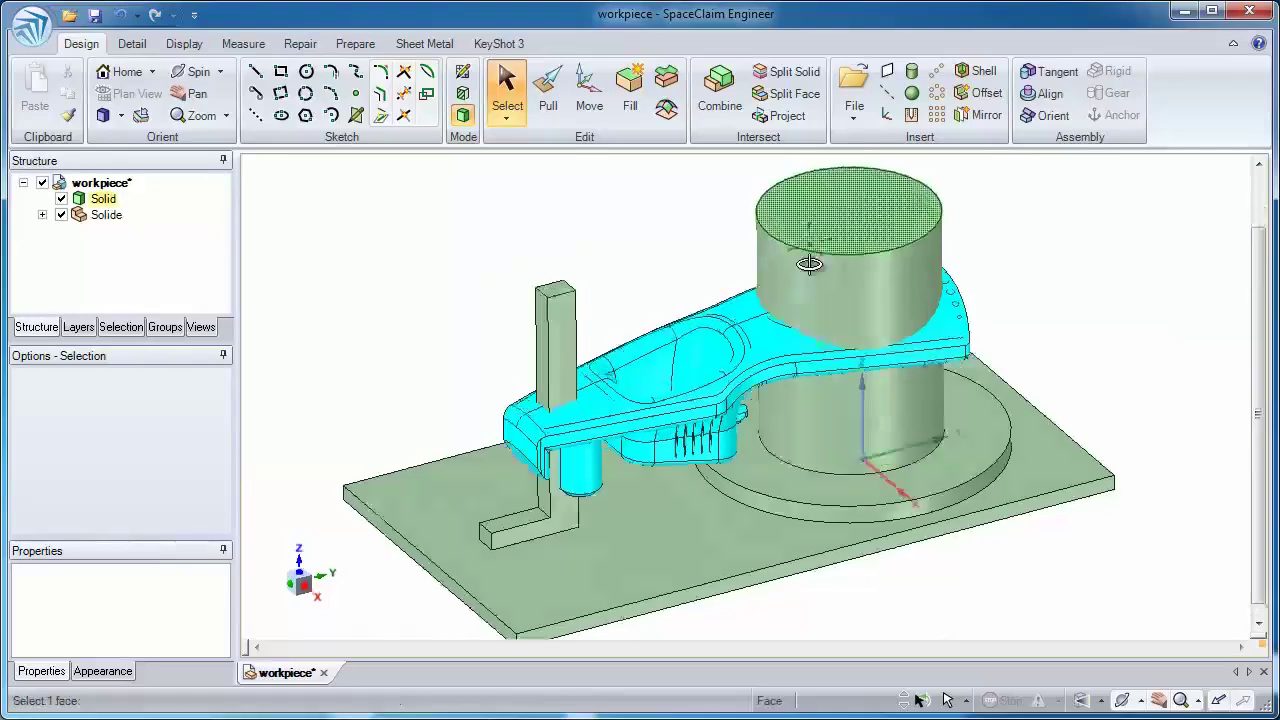
pyautogui.moveTo(835, 215)
pyautogui.mouseDown(button='middle')
pyautogui.moveTo(809, 288)
pyautogui.moveTo(806, 243)
pyautogui.moveTo(814, 274)
pyautogui.mouseUp(button='middle')
pyautogui.scroll(-1, 814, 274)
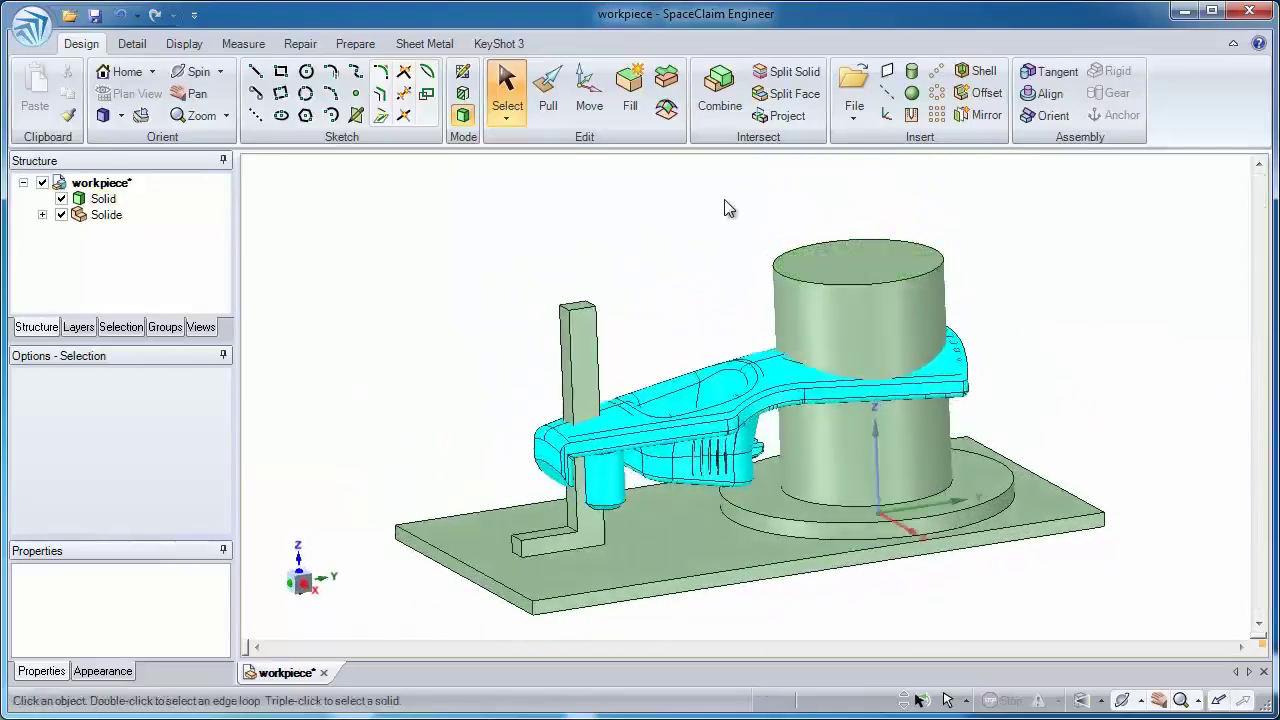
pyautogui.click(721, 88)
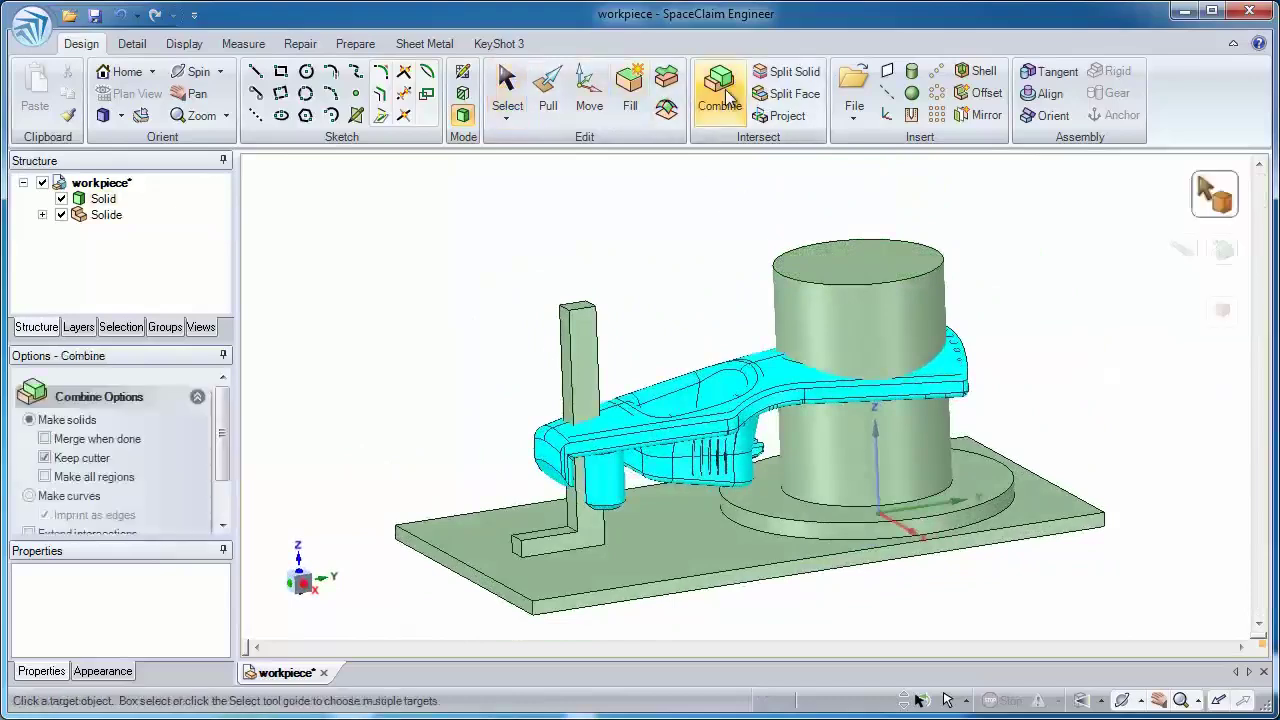
pyautogui.click(813, 261)
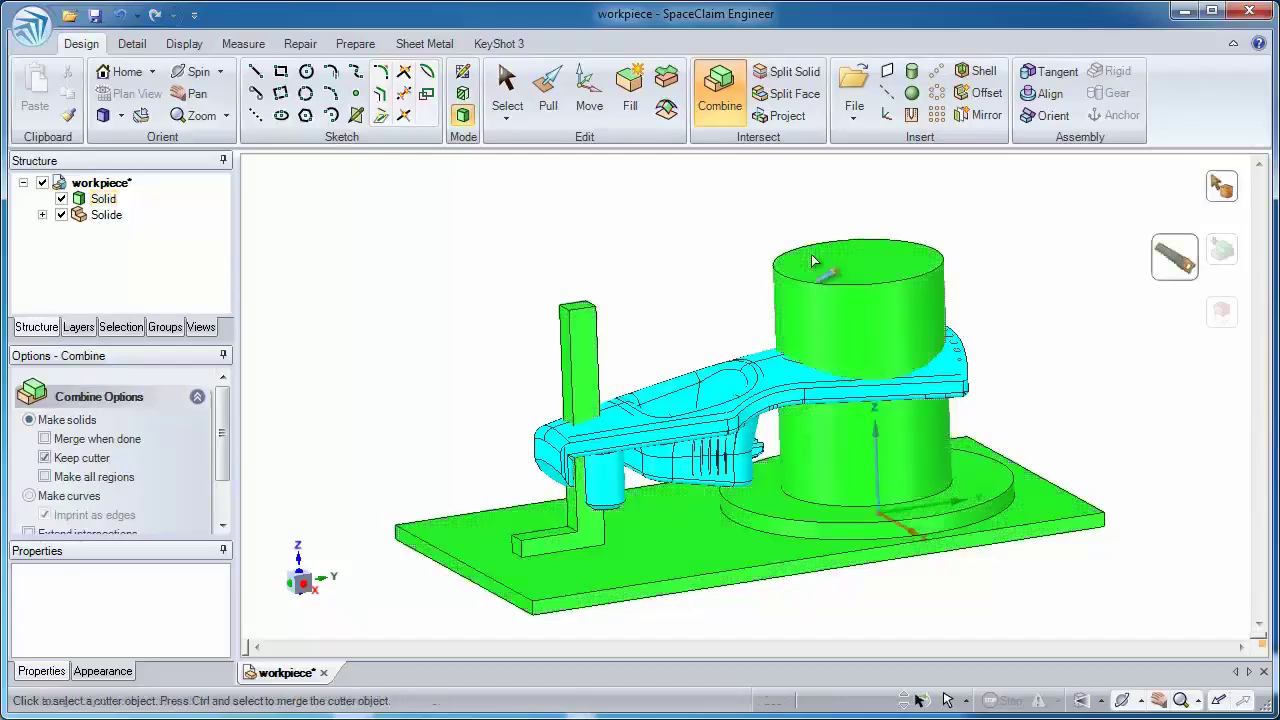
pyautogui.click(723, 379)
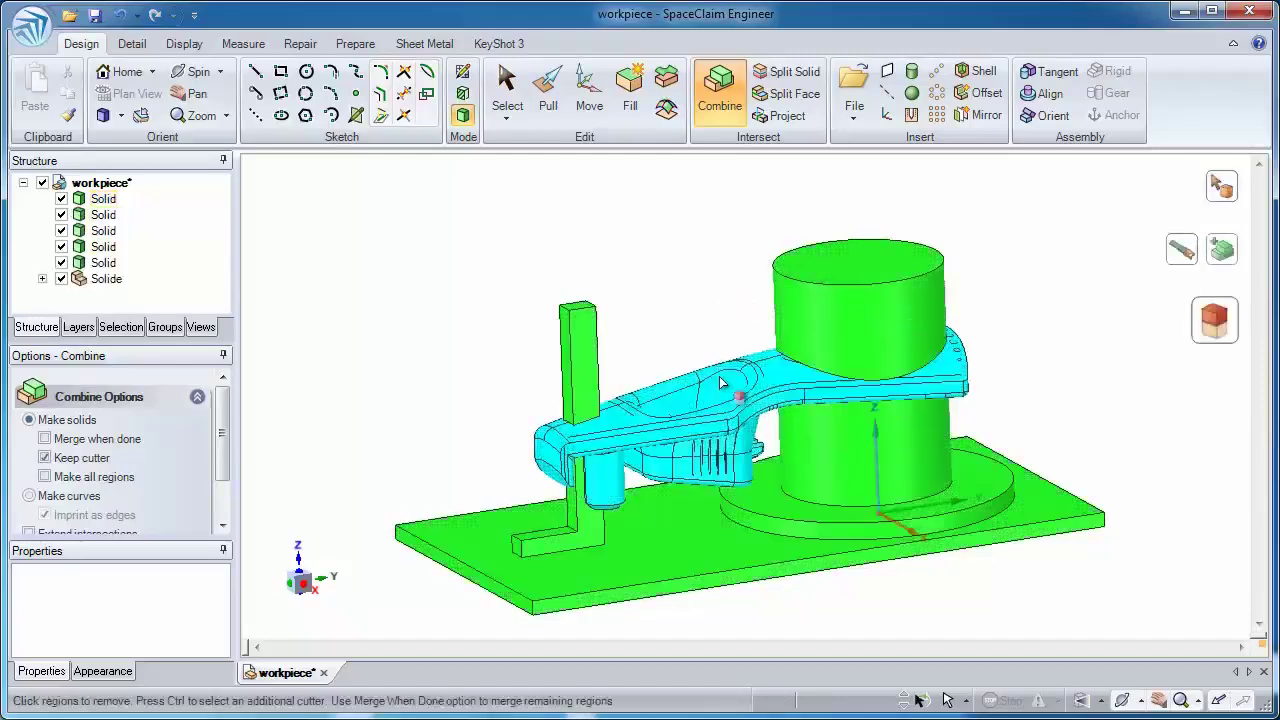
# Remove the cut-off cylinder and post regions above and inside the workpiece
pyautogui.click(790, 325)
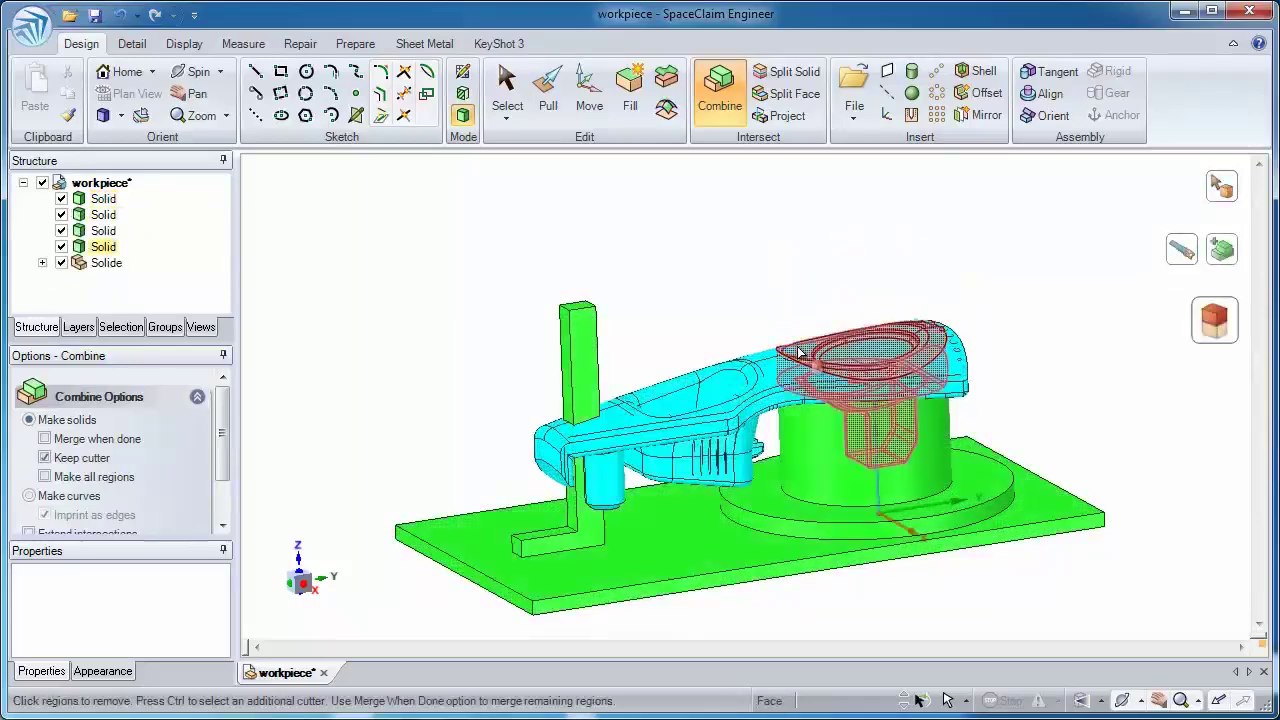
pyautogui.click(800, 352)
pyautogui.click(600, 372)
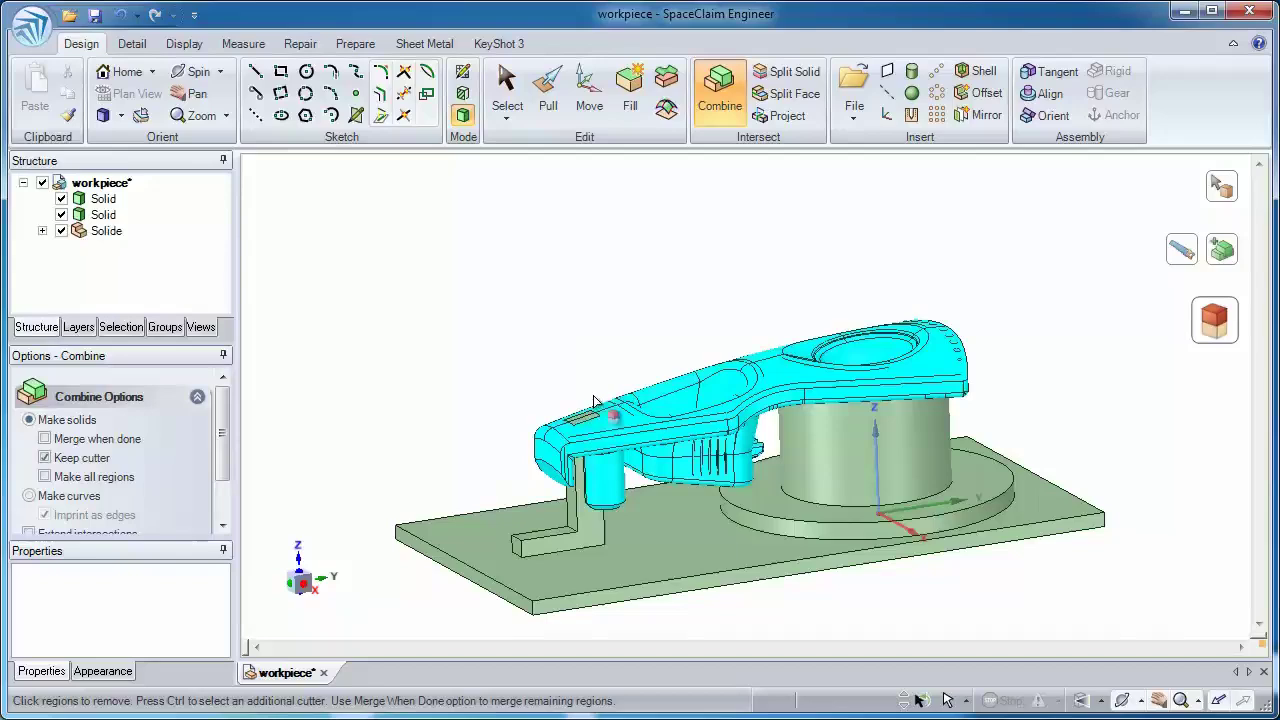
pyautogui.click(594, 388)
pyautogui.press('Escape')
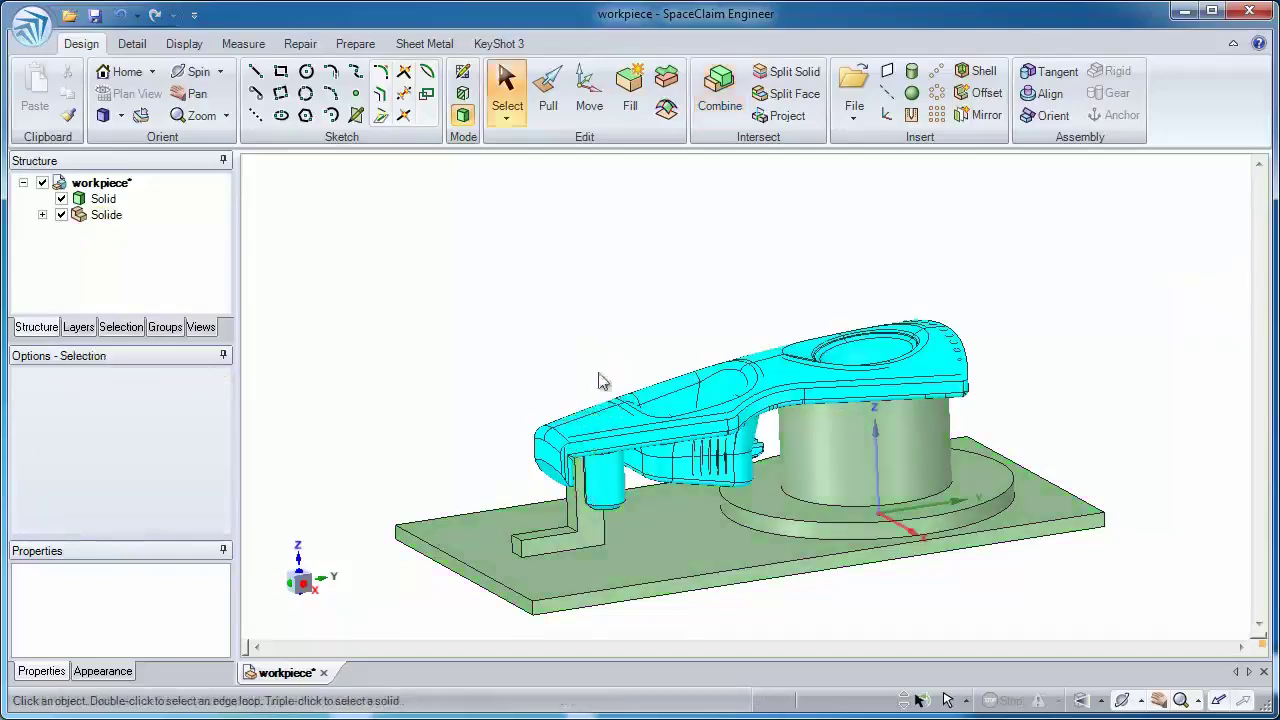
# Hide the workpiece to expose the cut faces of the fixture's two supports
pyautogui.rightClick(608, 428)
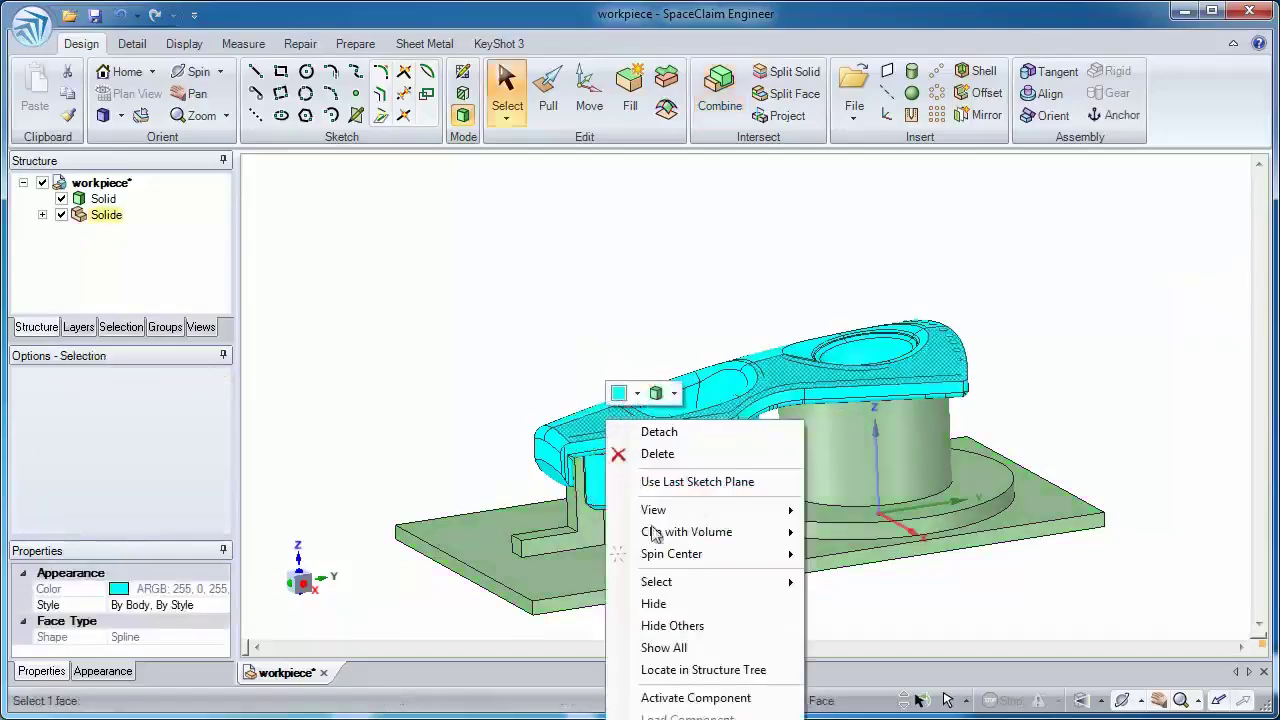
pyautogui.click(655, 604)
pyautogui.scroll(5, 610, 528)
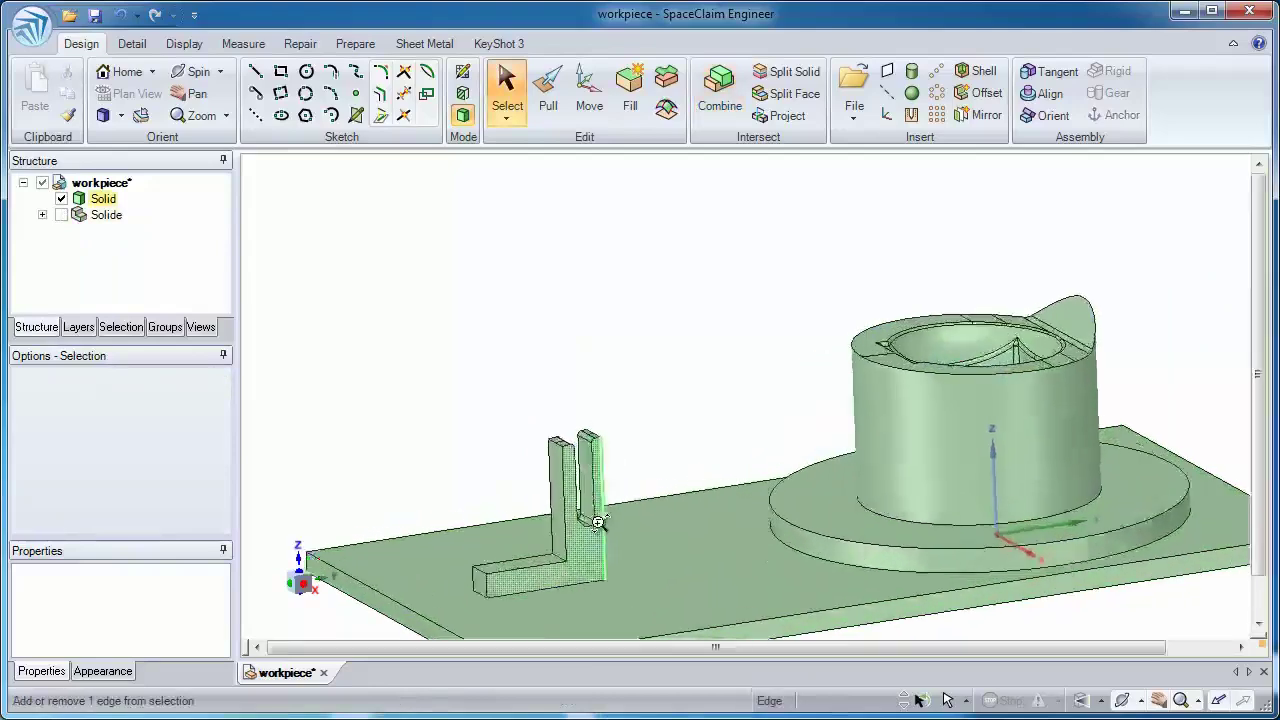
pyautogui.moveTo(578, 601)
pyautogui.mouseDown(button='middle')
pyautogui.moveTo(549, 614)
pyautogui.moveTo(586, 614)
pyautogui.moveTo(589, 583)
pyautogui.mouseUp(button='middle')
pyautogui.keyDown('shift'); pyautogui.moveTo(938, 426); pyautogui.dragTo(766, 443, button='middle'); pyautogui.keyUp('shift')
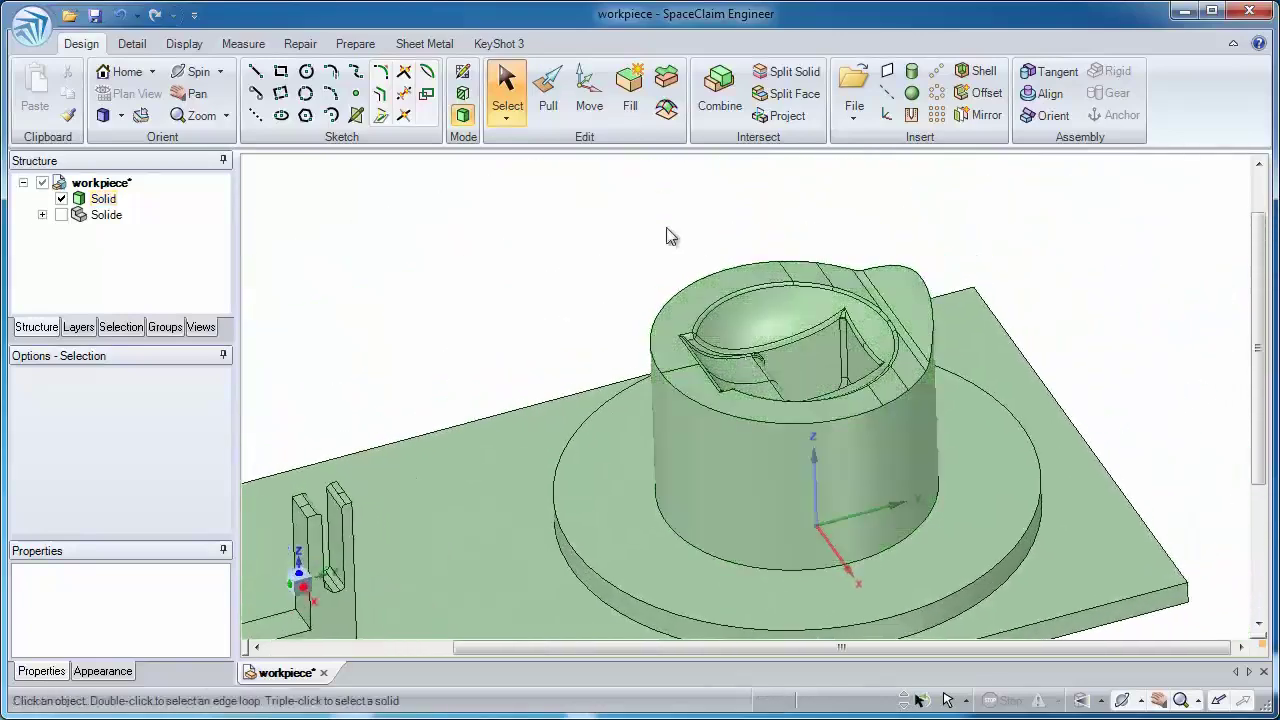
# Copy the support cylinder's outer face inward with Pull as a smaller concentric cylindrical surface
pyautogui.click(557, 102)
pyautogui.click(920, 428)
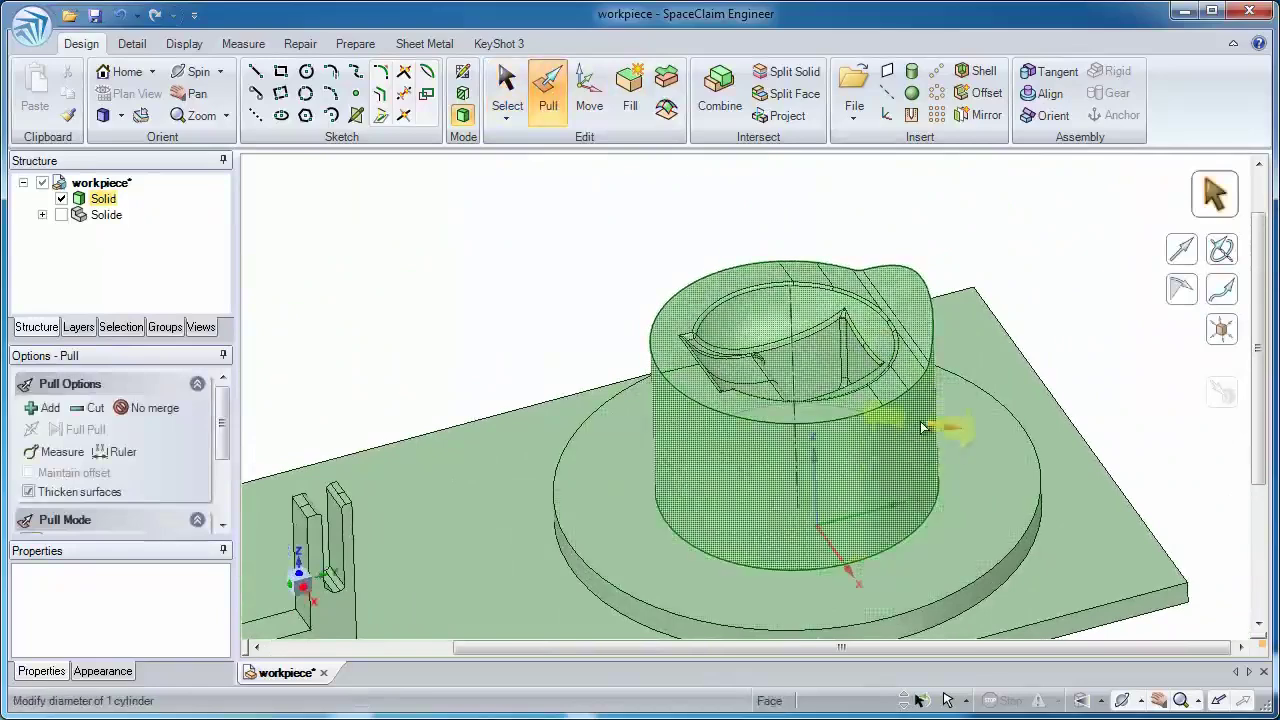
pyautogui.moveTo(933, 387)
pyautogui.mouseDown(button='middle')
pyautogui.moveTo(931, 469)
pyautogui.moveTo(926, 391)
pyautogui.mouseUp(button='middle')
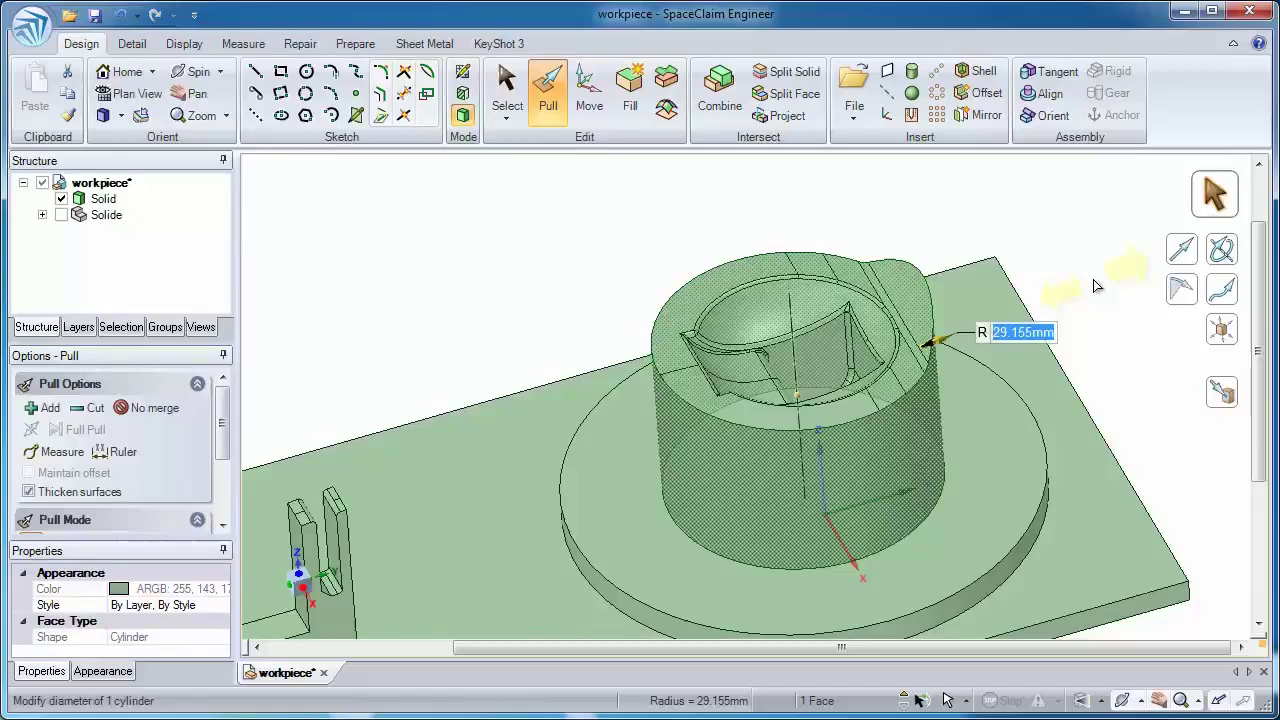
pyautogui.keyDown('ctrl'); pyautogui.moveTo(1092, 281); pyautogui.dragTo(1013, 290); pyautogui.keyUp('ctrl')
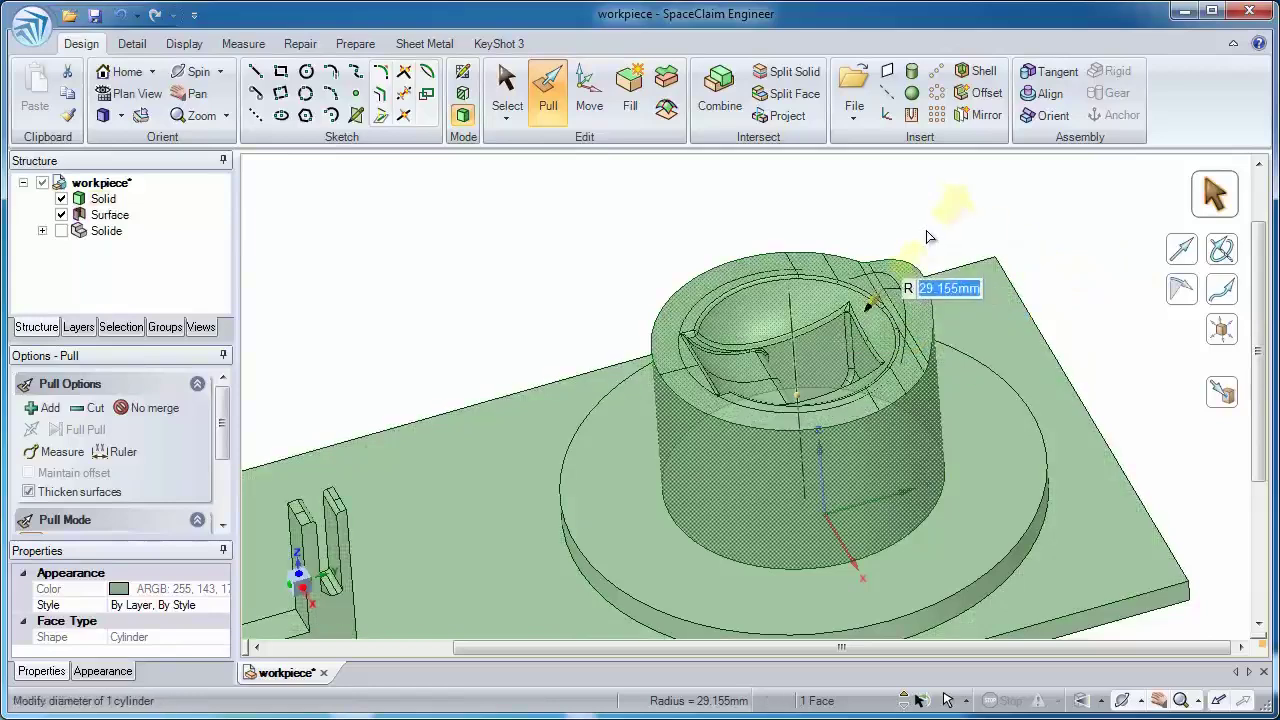
pyautogui.click(926, 230)
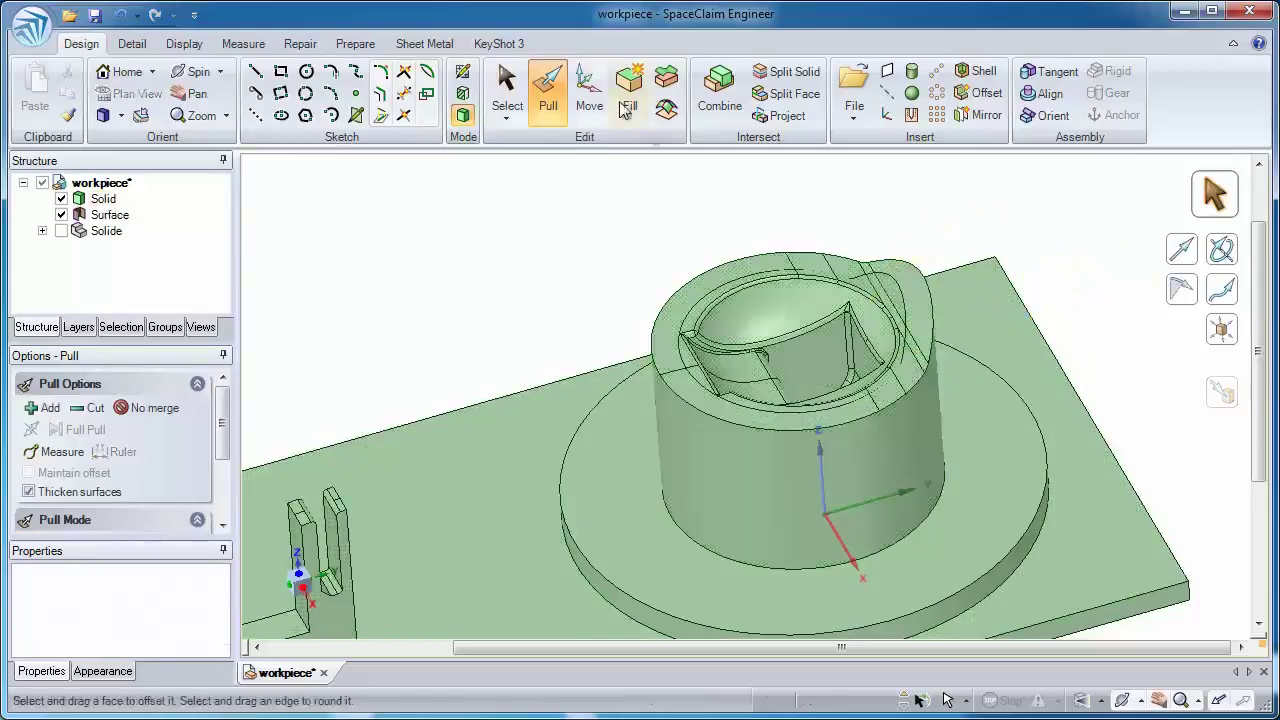
# Split the fixture solid with the inner cylindrical surface and remove the core to hollow the support
pyautogui.click(792, 74)
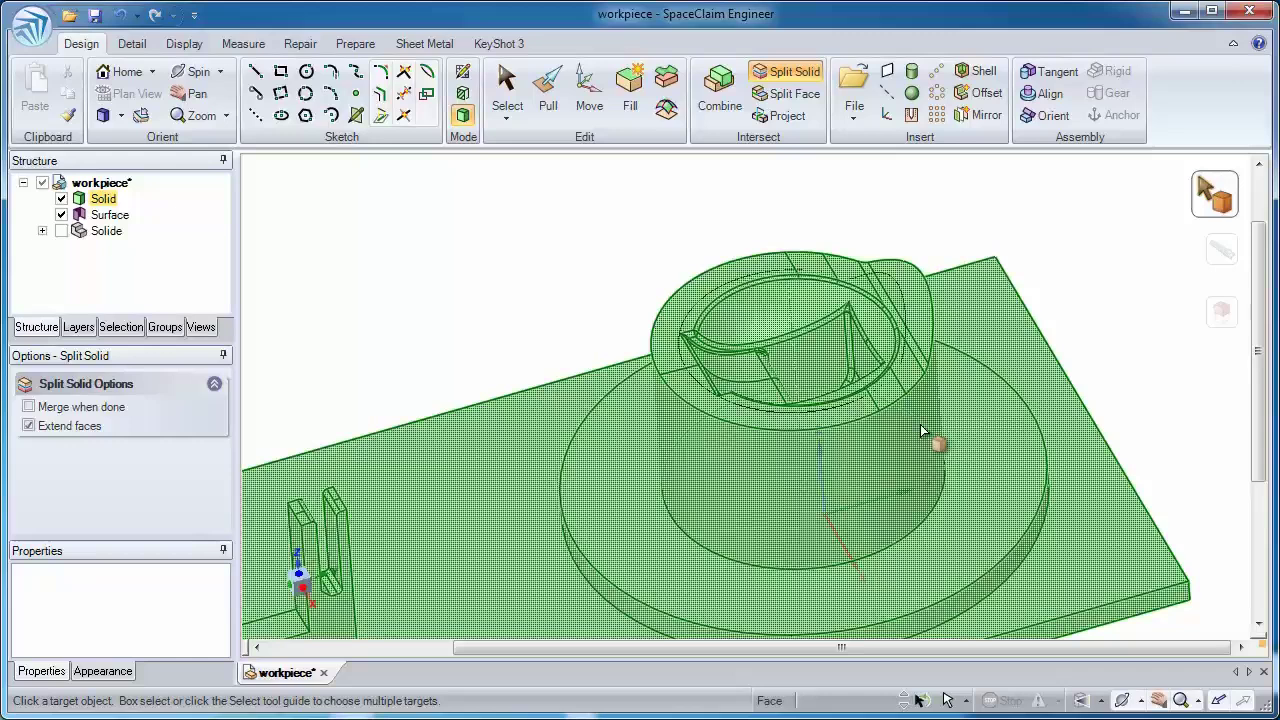
pyautogui.click(913, 424)
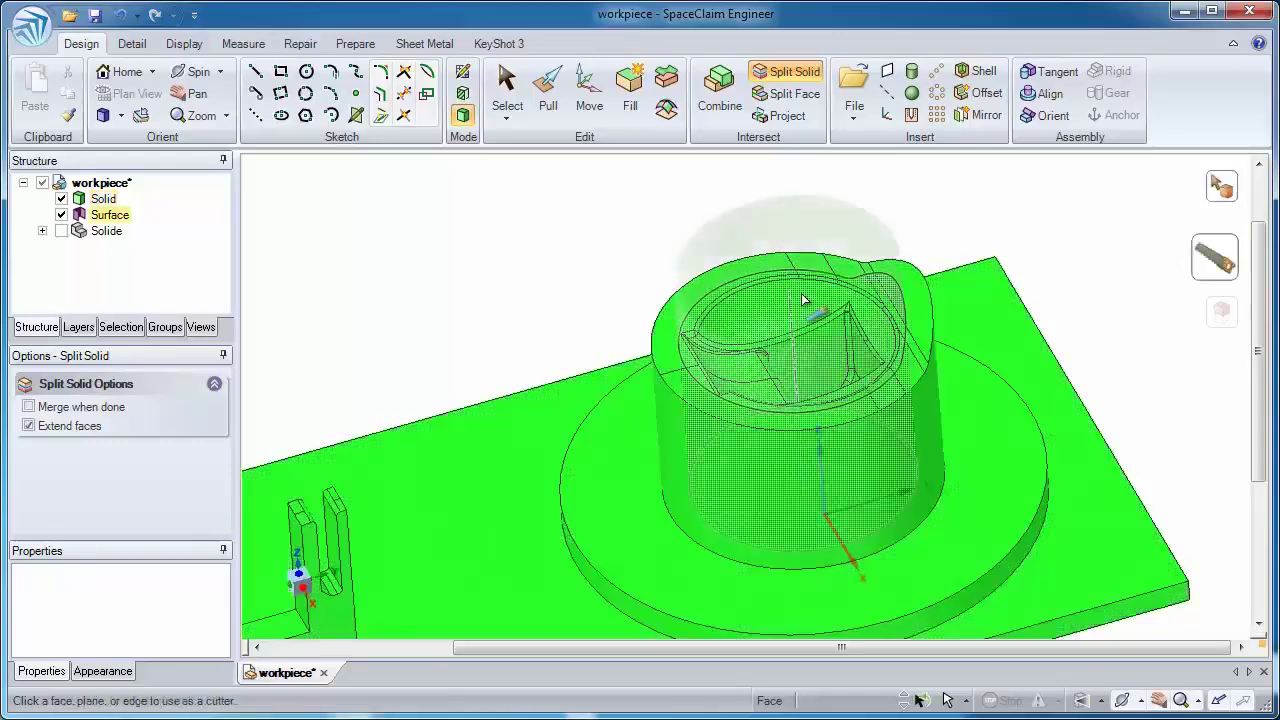
pyautogui.click(803, 299)
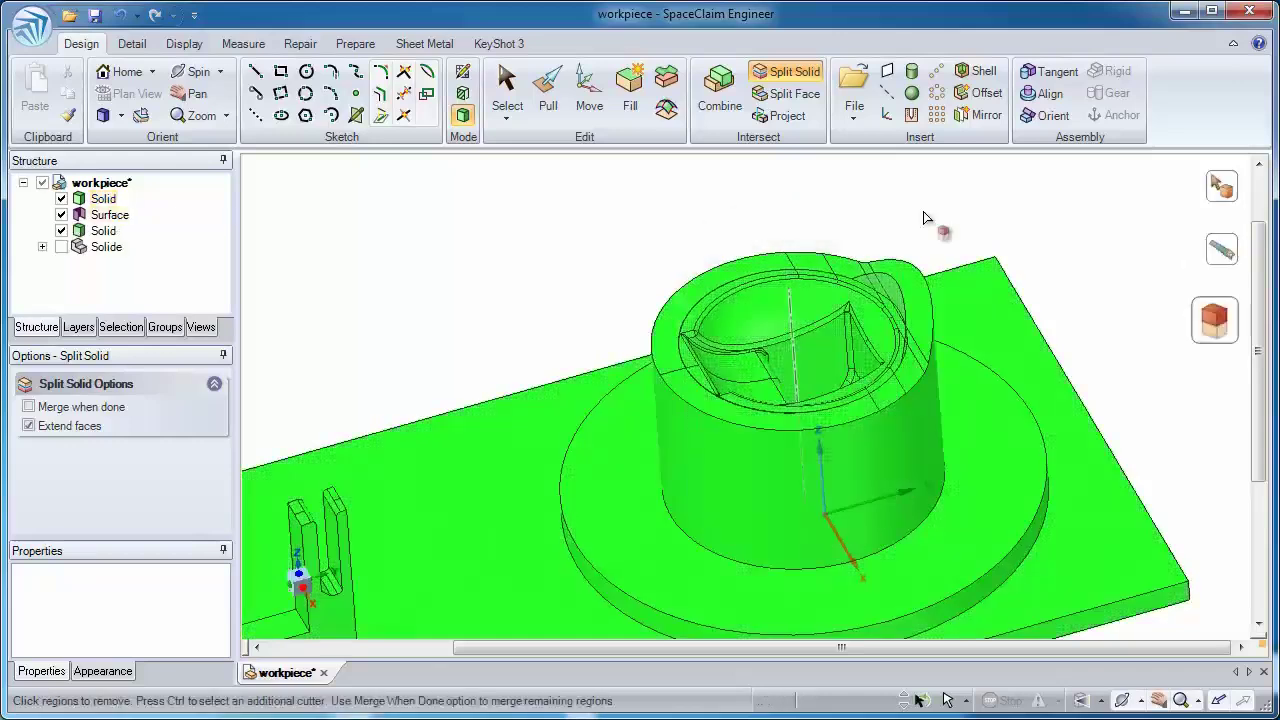
pyautogui.click(820, 298)
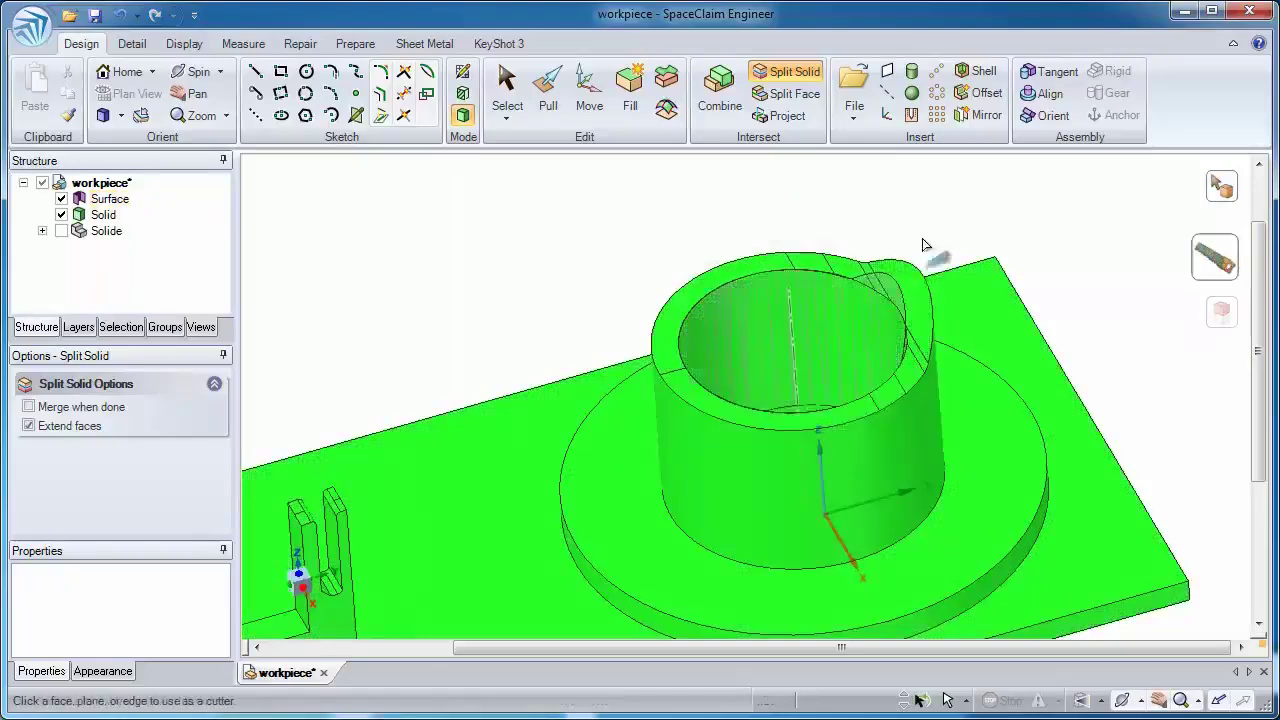
# Delete the cylindrical surface used as the cutter
pyautogui.moveTo(918, 285)
pyautogui.mouseDown(button='middle')
pyautogui.moveTo(923, 317)
pyautogui.moveTo(926, 282)
pyautogui.moveTo(891, 300)
pyautogui.mouseUp(button='middle')
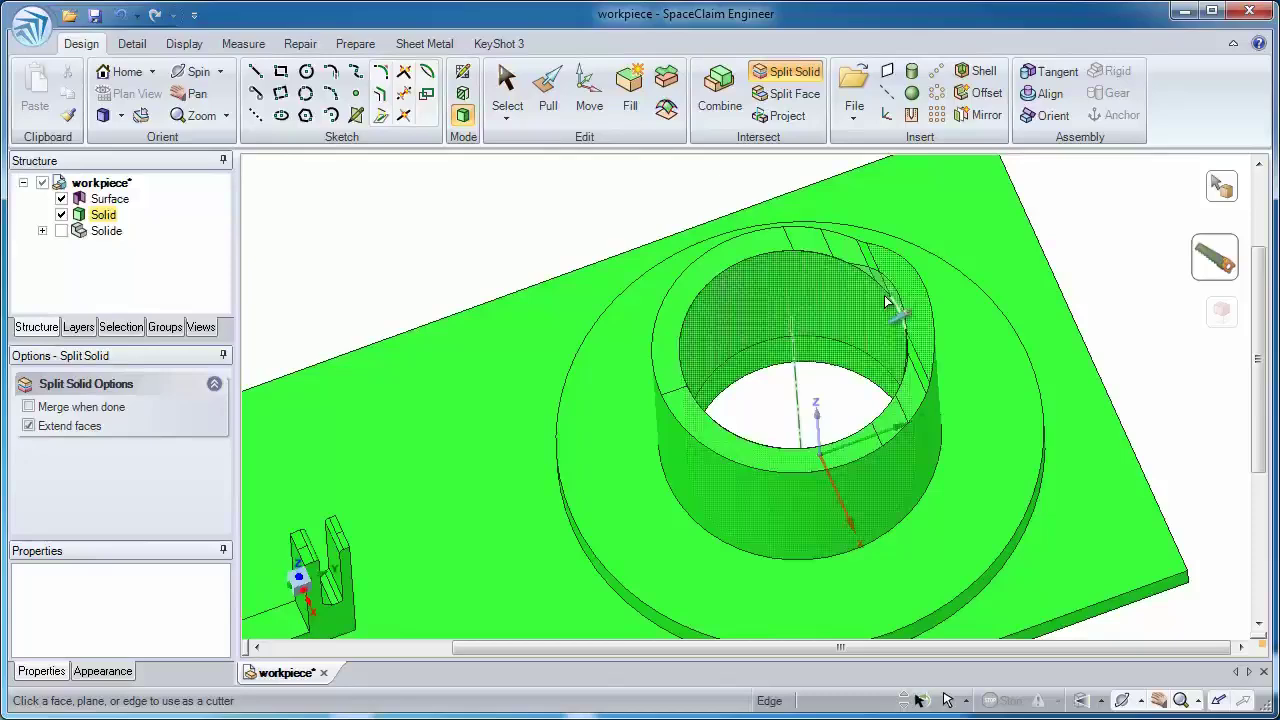
pyautogui.rightClick(118, 203)
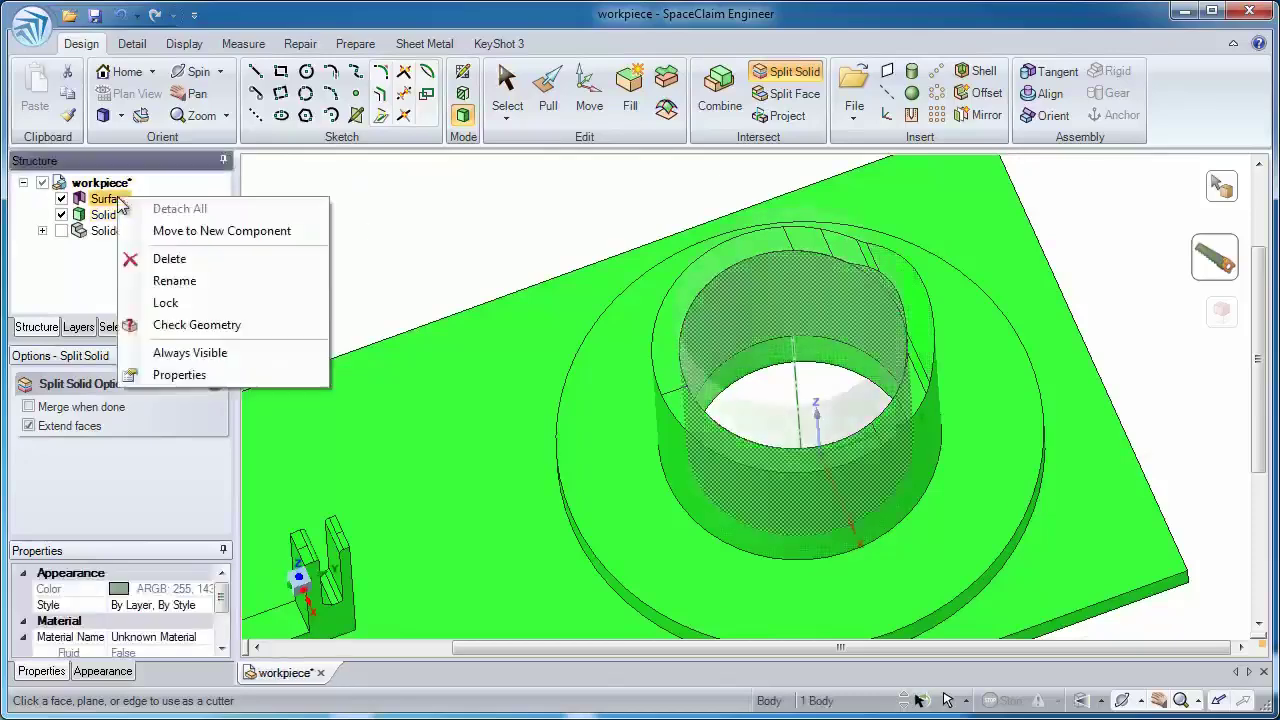
pyautogui.click(166, 259)
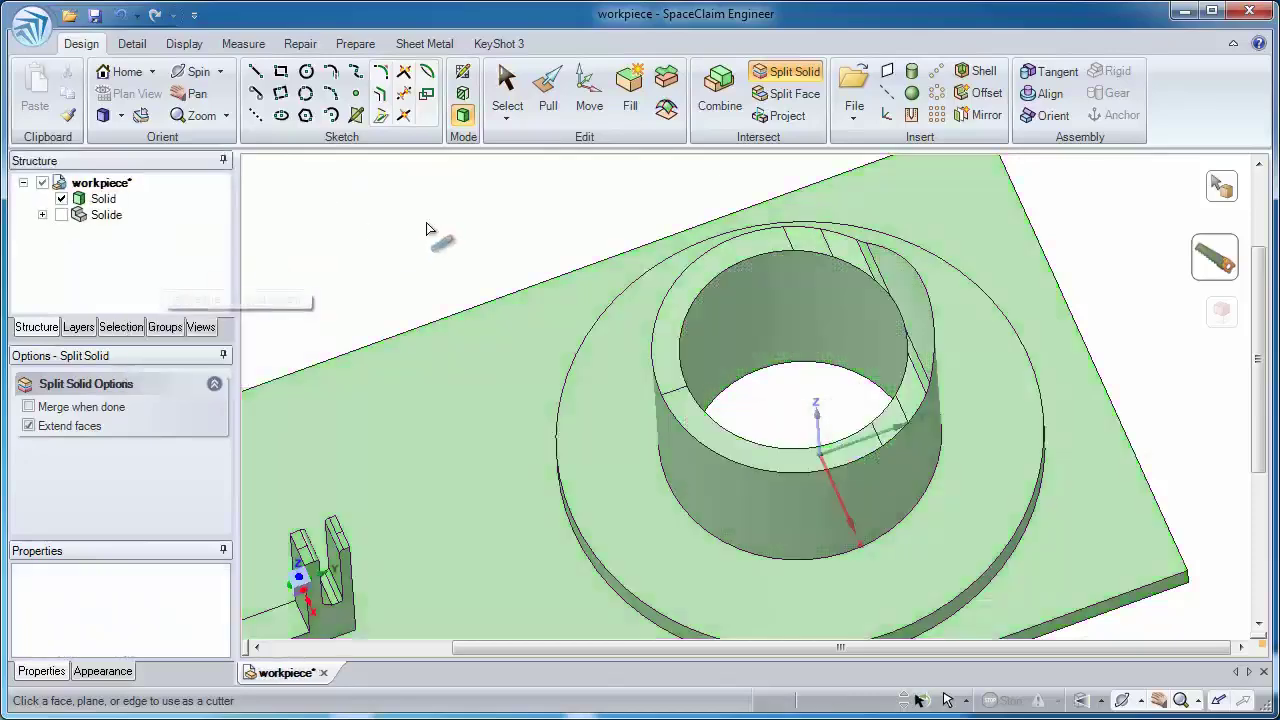
# Remove the forked post's prong nearest the cylinder by box-selecting its faces and applying Fill
pyautogui.moveTo(903, 300); pyautogui.dragTo(862, 222, button='middle')
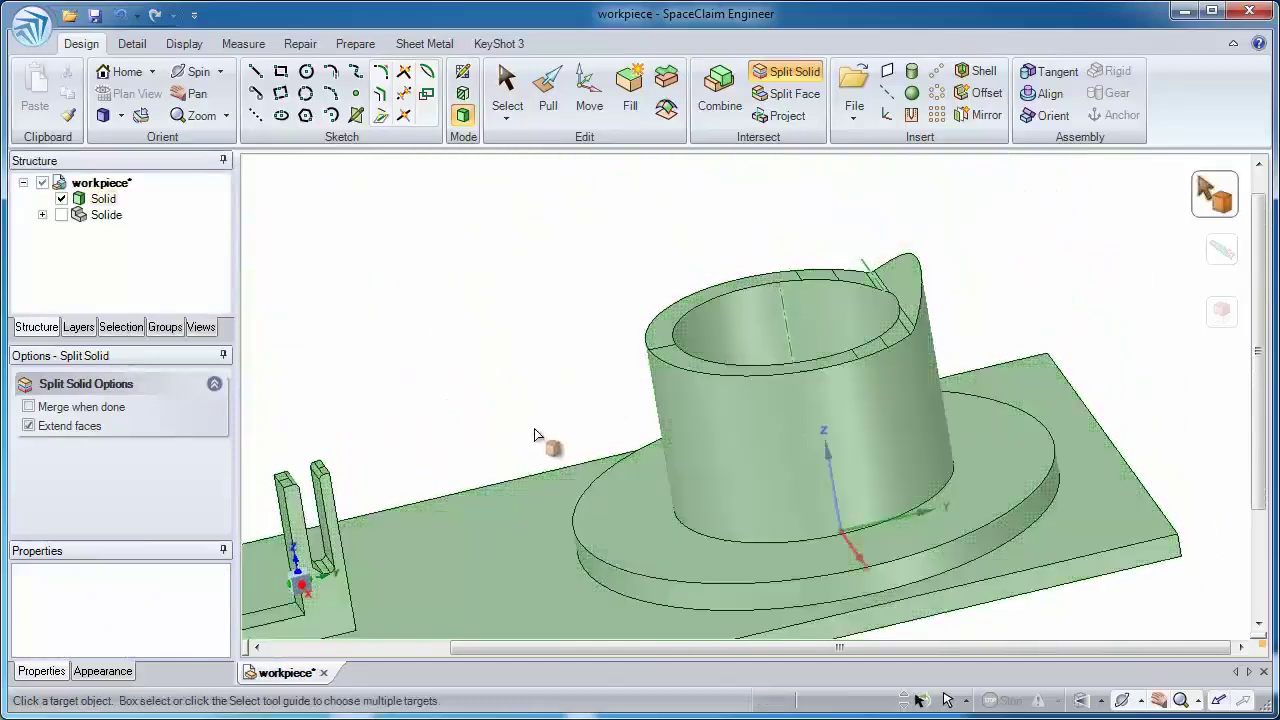
pyautogui.keyDown('shift'); pyautogui.moveTo(597, 397); pyautogui.dragTo(957, 263, button='middle'); pyautogui.keyUp('shift')
pyautogui.scroll(5, 710, 357)
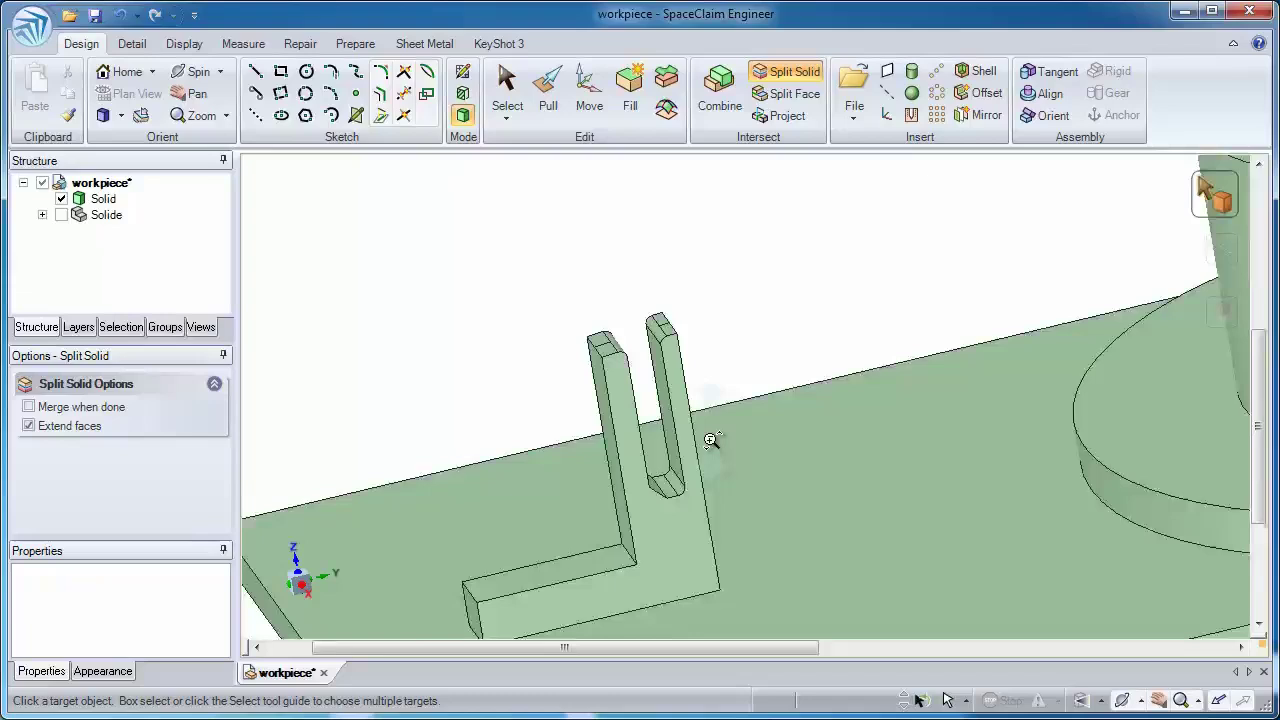
pyautogui.press('Escape')
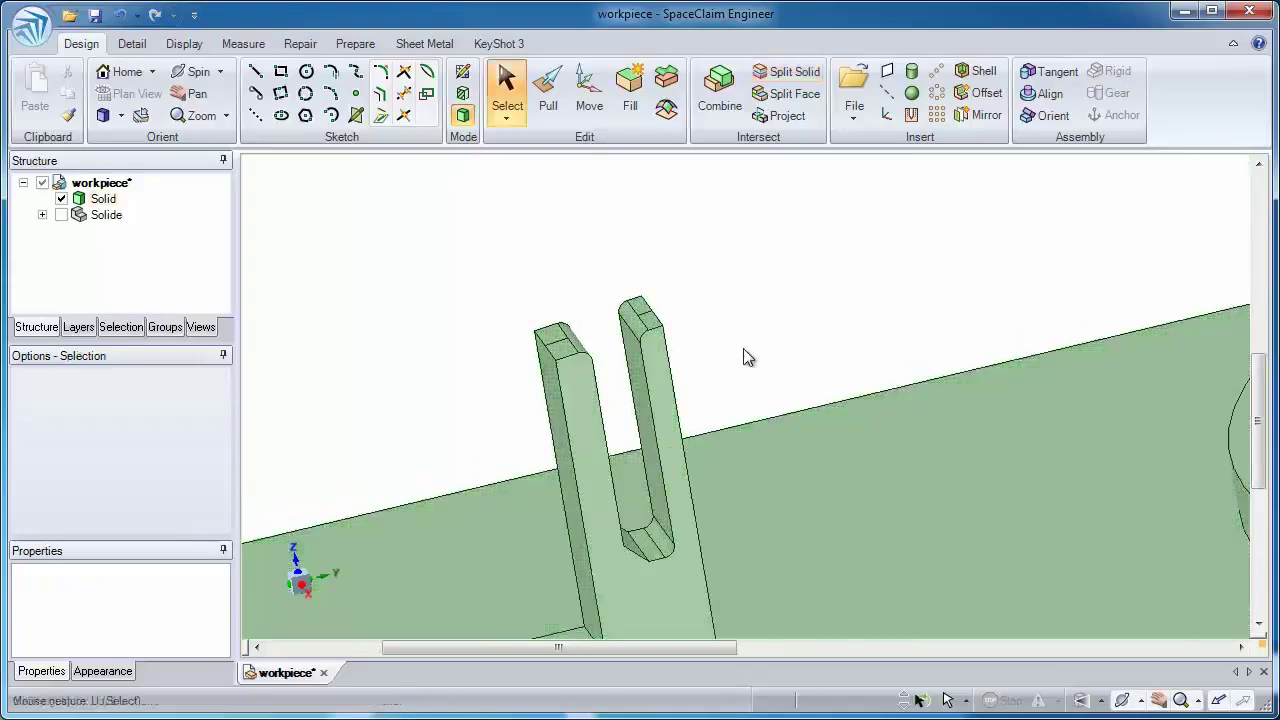
pyautogui.moveTo(746, 357); pyautogui.dragTo(604, 210, button='middle')
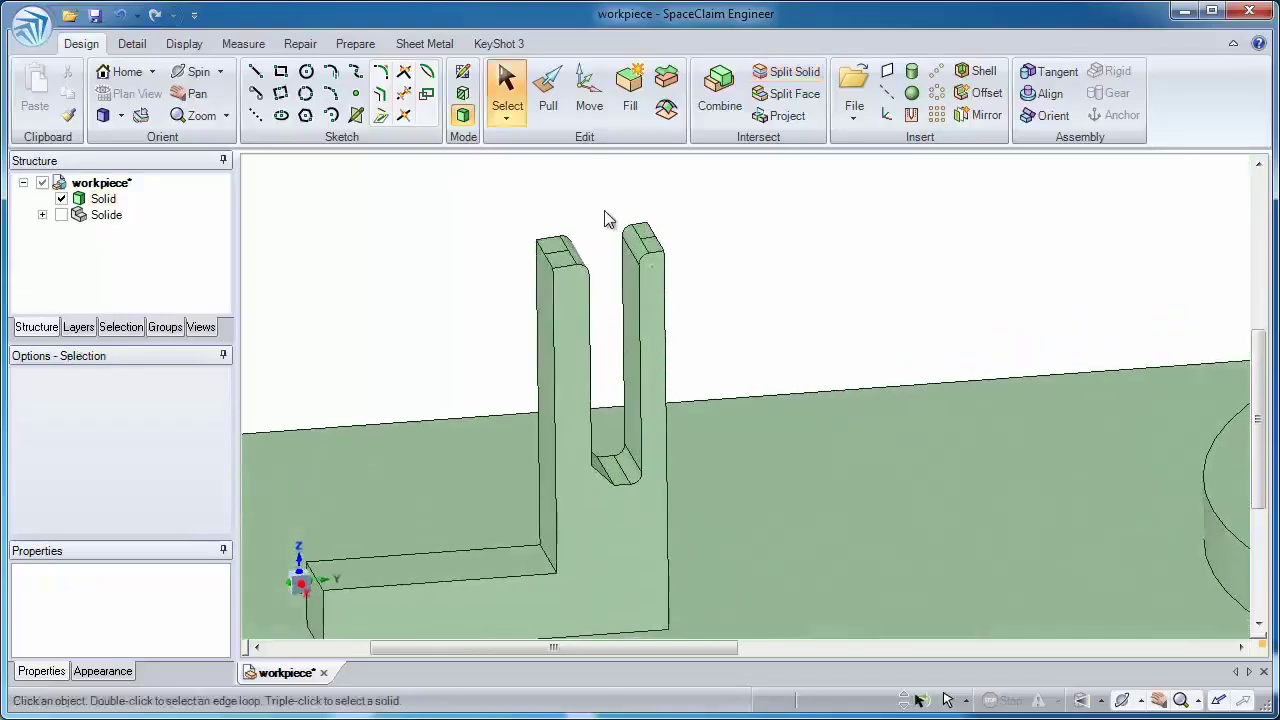
pyautogui.moveTo(604, 205); pyautogui.dragTo(742, 535)
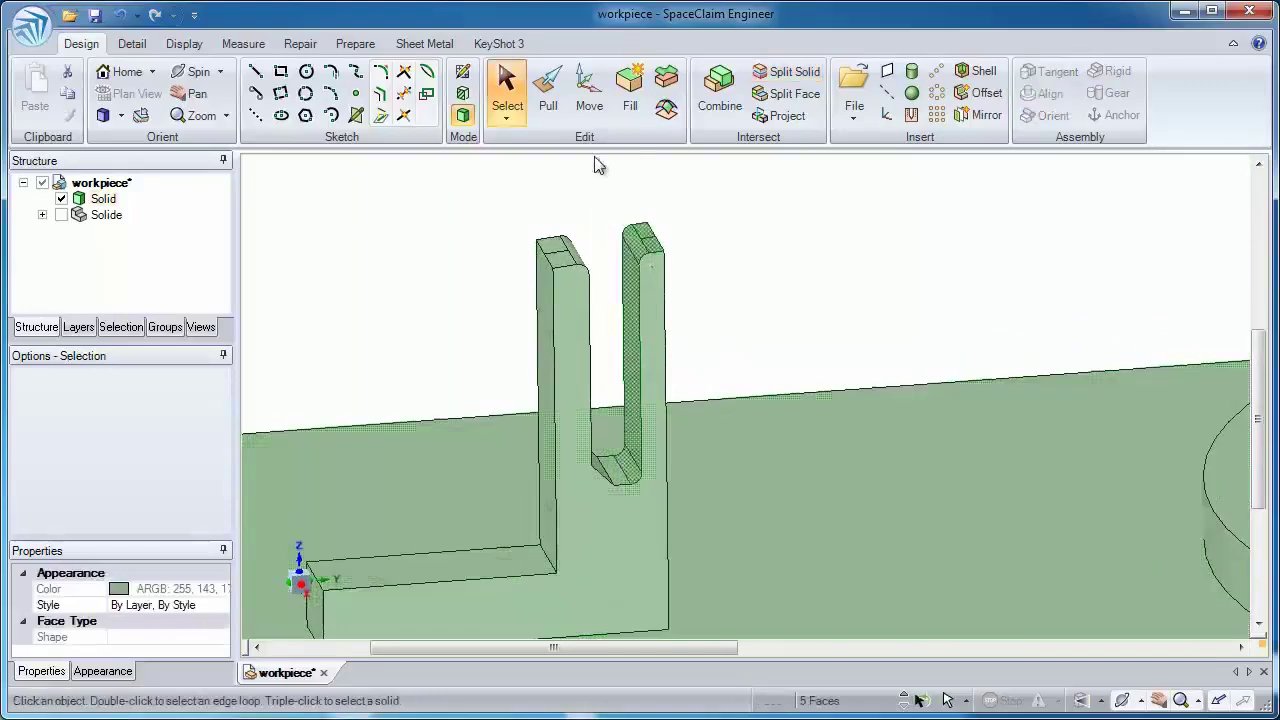
pyautogui.click(625, 110)
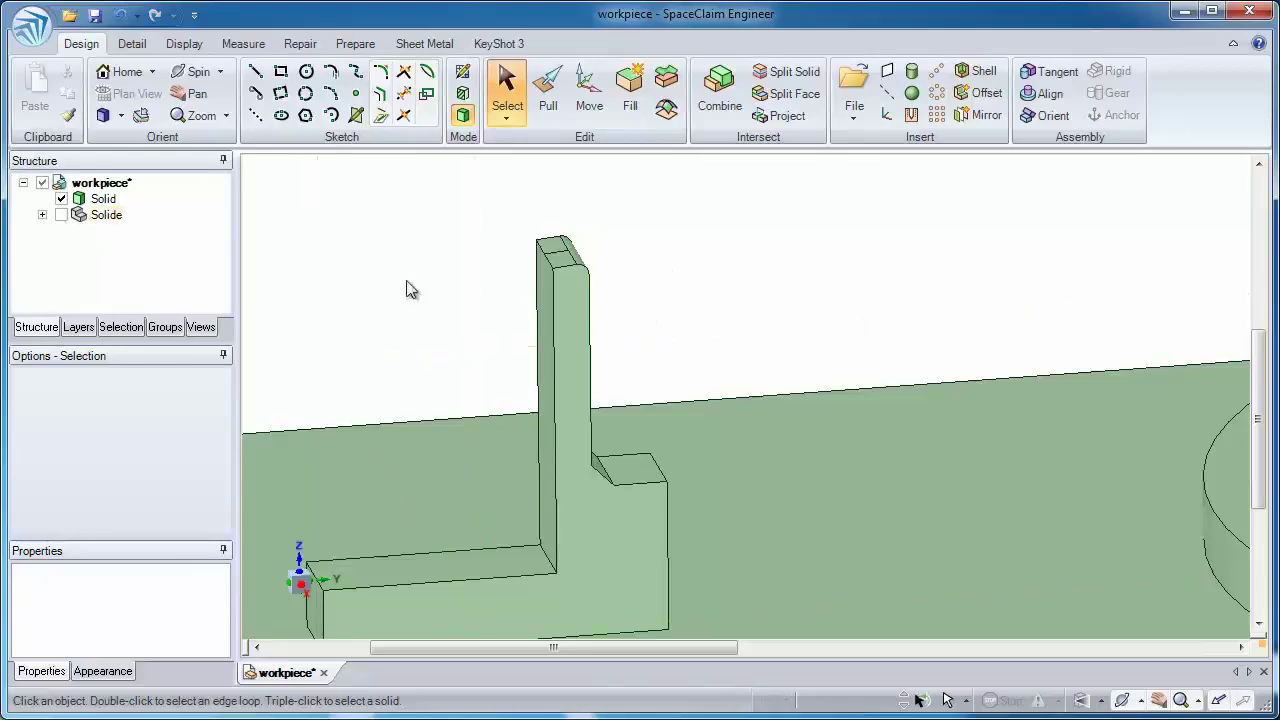
pyautogui.moveTo(591, 306); pyautogui.dragTo(531, 271, button='middle')
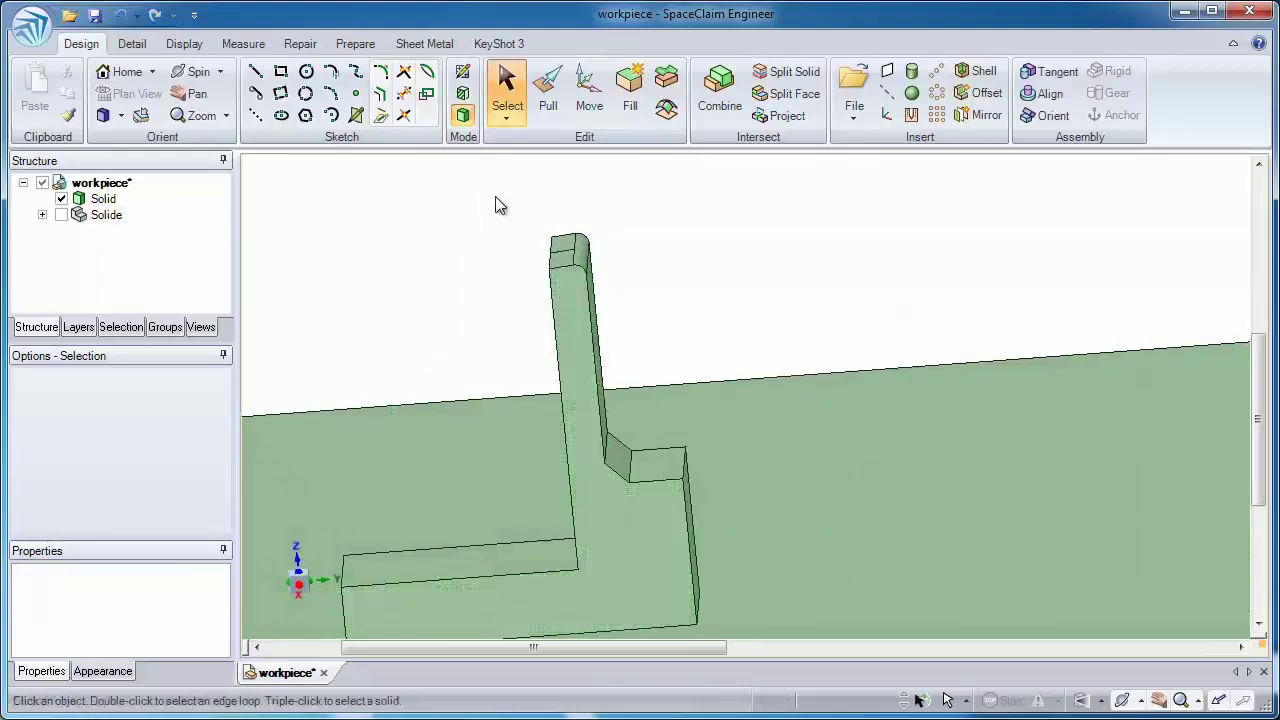
# Pull the post's six workpiece-contact faces inward by 0.125 mm to create clearance
pyautogui.press('p')
pyautogui.moveTo(516, 208); pyautogui.dragTo(757, 514)
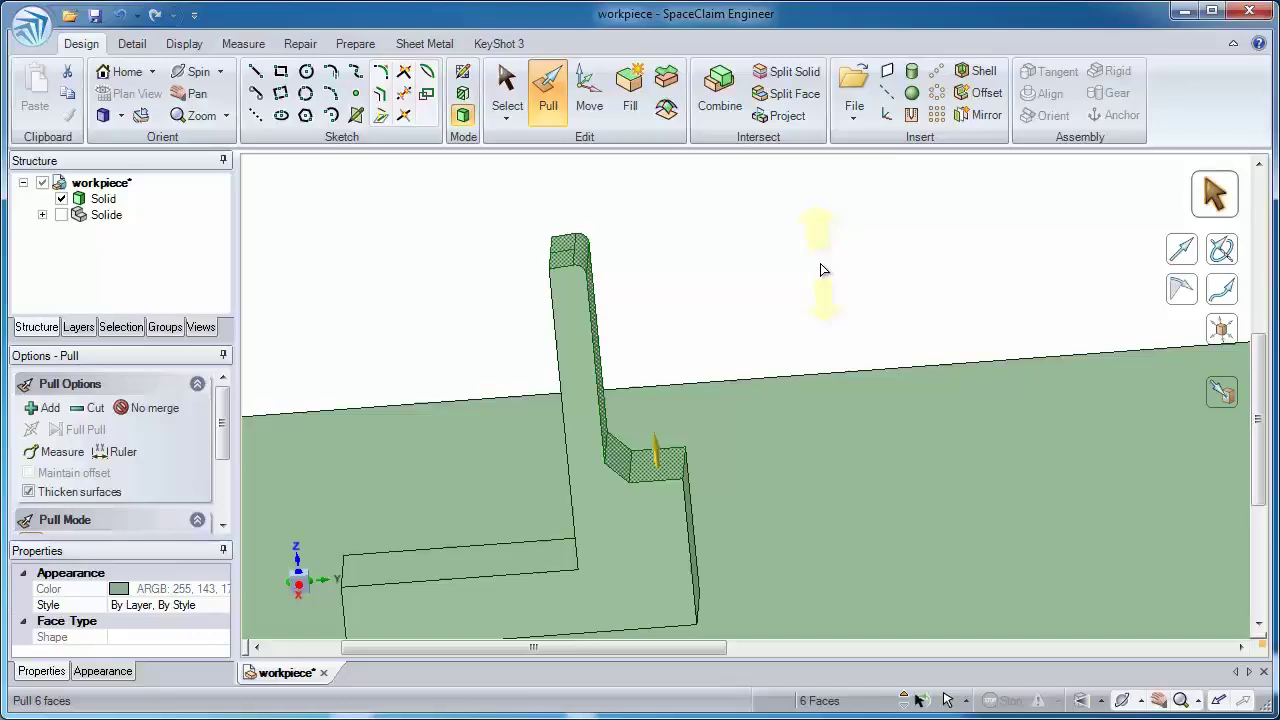
pyautogui.moveTo(816, 267)
pyautogui.mouseDown()
pyautogui.moveTo(813, 256)
pyautogui.moveTo(820, 290)
pyautogui.mouseUp()
pyautogui.press('space')
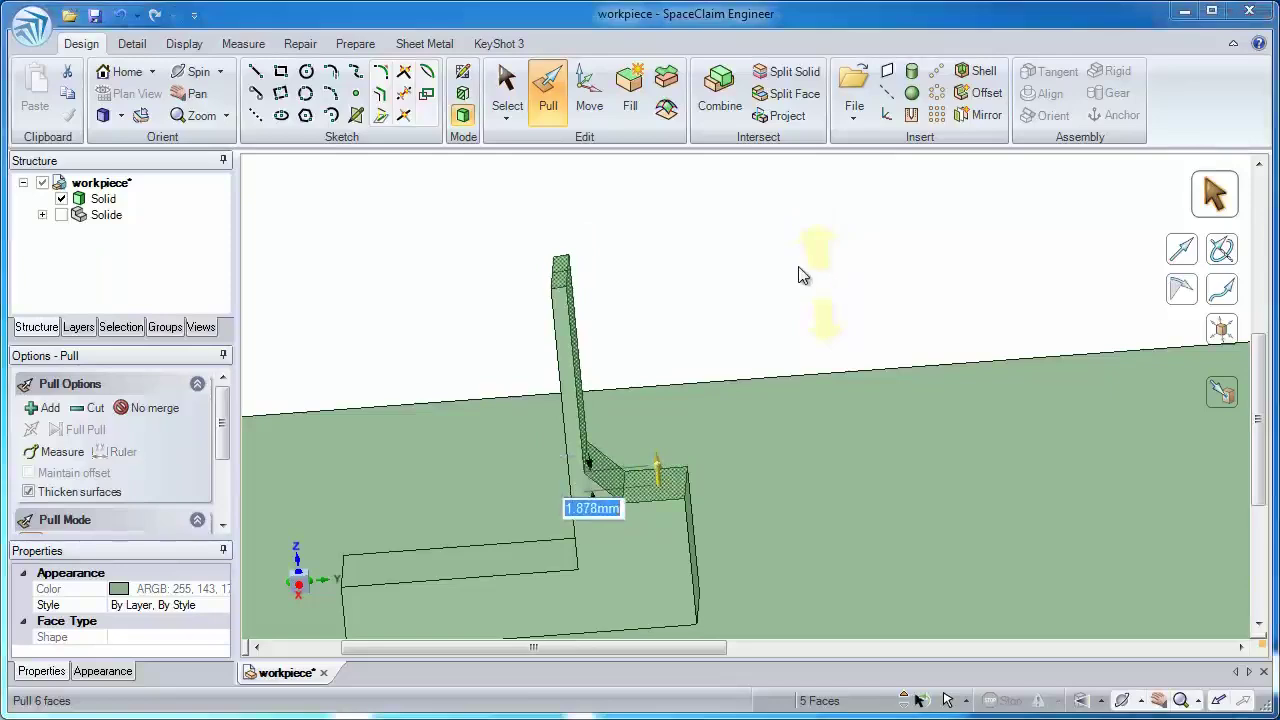
pyautogui.press('BackSpace')
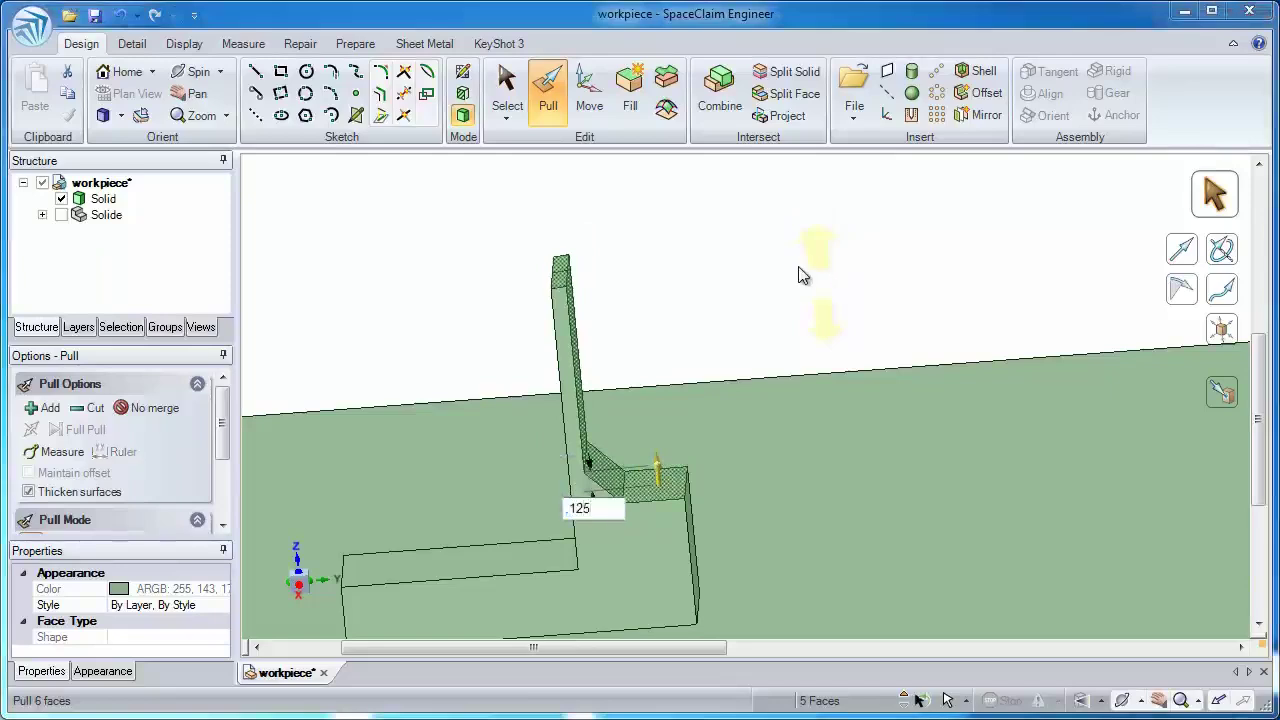
pyautogui.press('Return')
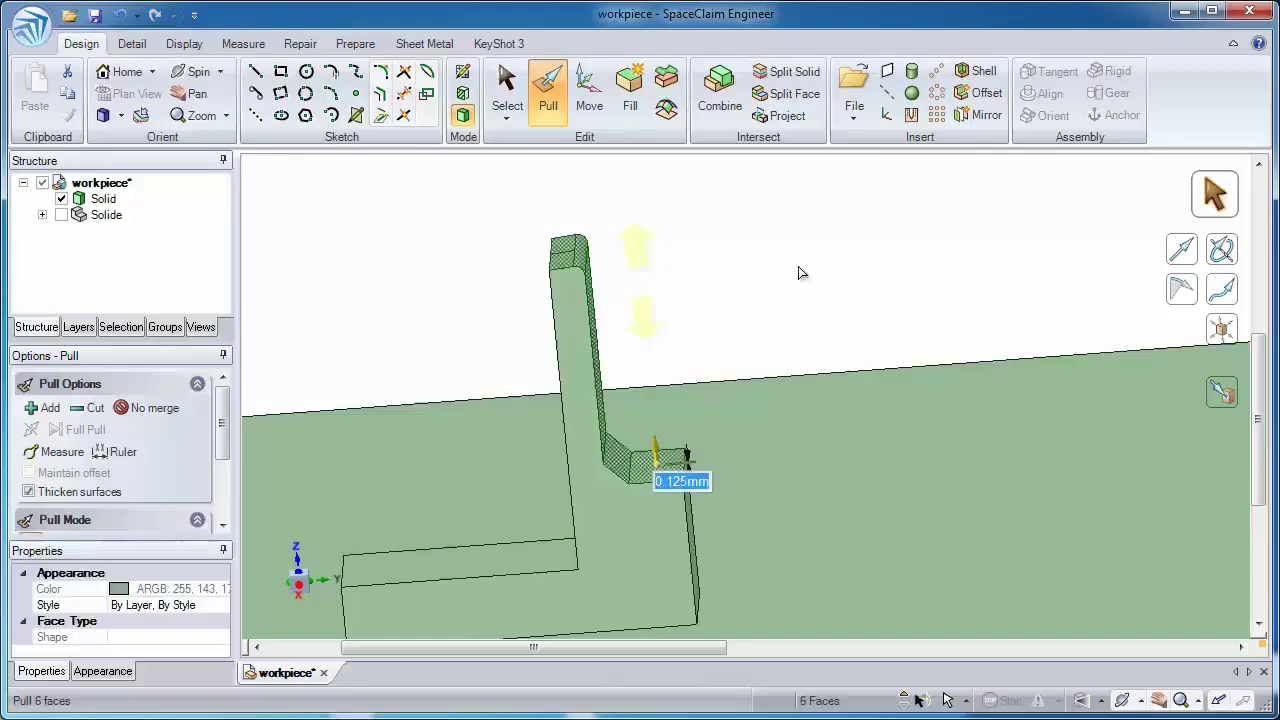
# Show the hidden workpiece and examine the clearance gap along the post, viewed square to the post's side face
pyautogui.click(61, 215)
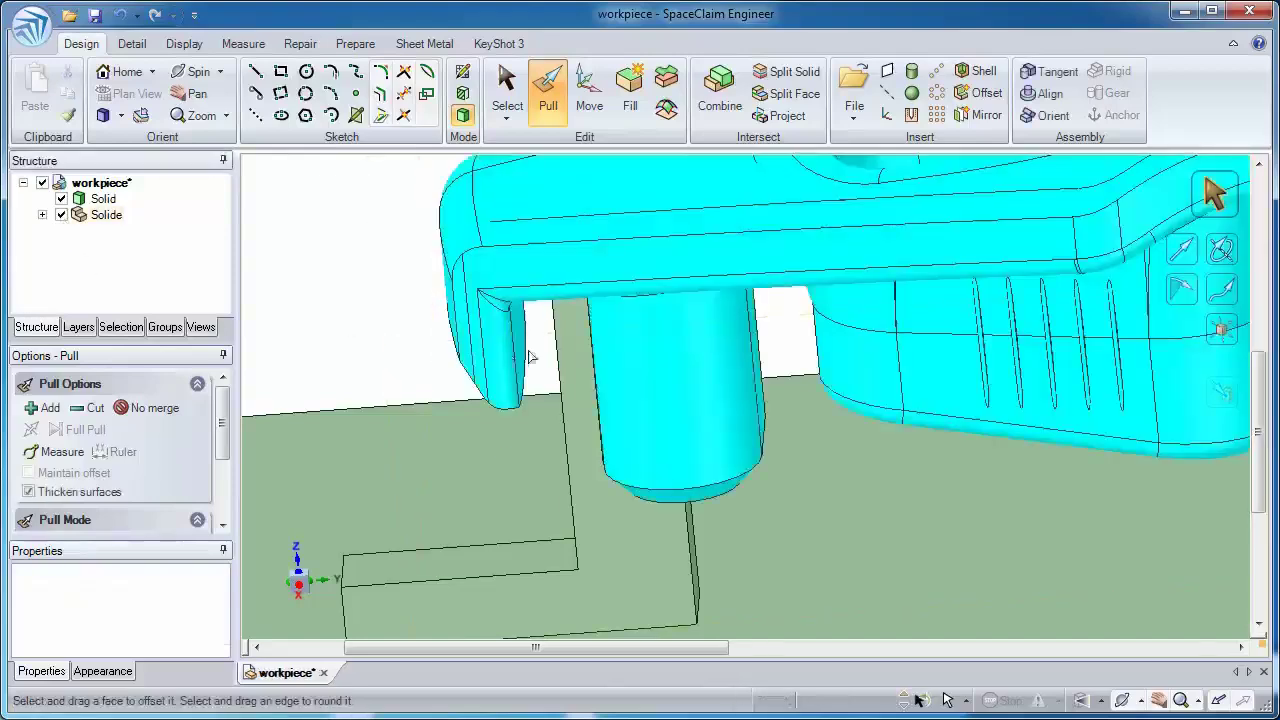
pyautogui.click(585, 358)
pyautogui.press('v')
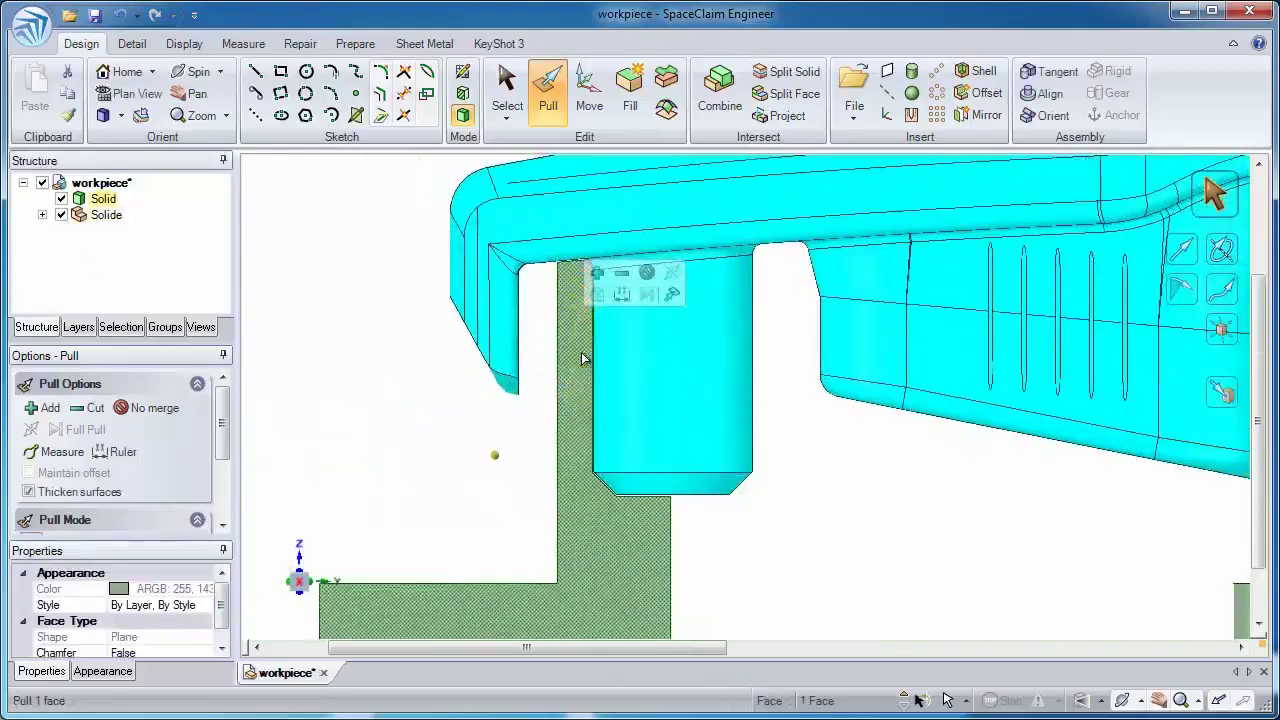
pyautogui.click(547, 319)
pyautogui.keyDown('ctrl'); pyautogui.moveTo(592, 265); pyautogui.dragTo(570, 306, button='middle'); pyautogui.keyUp('ctrl')
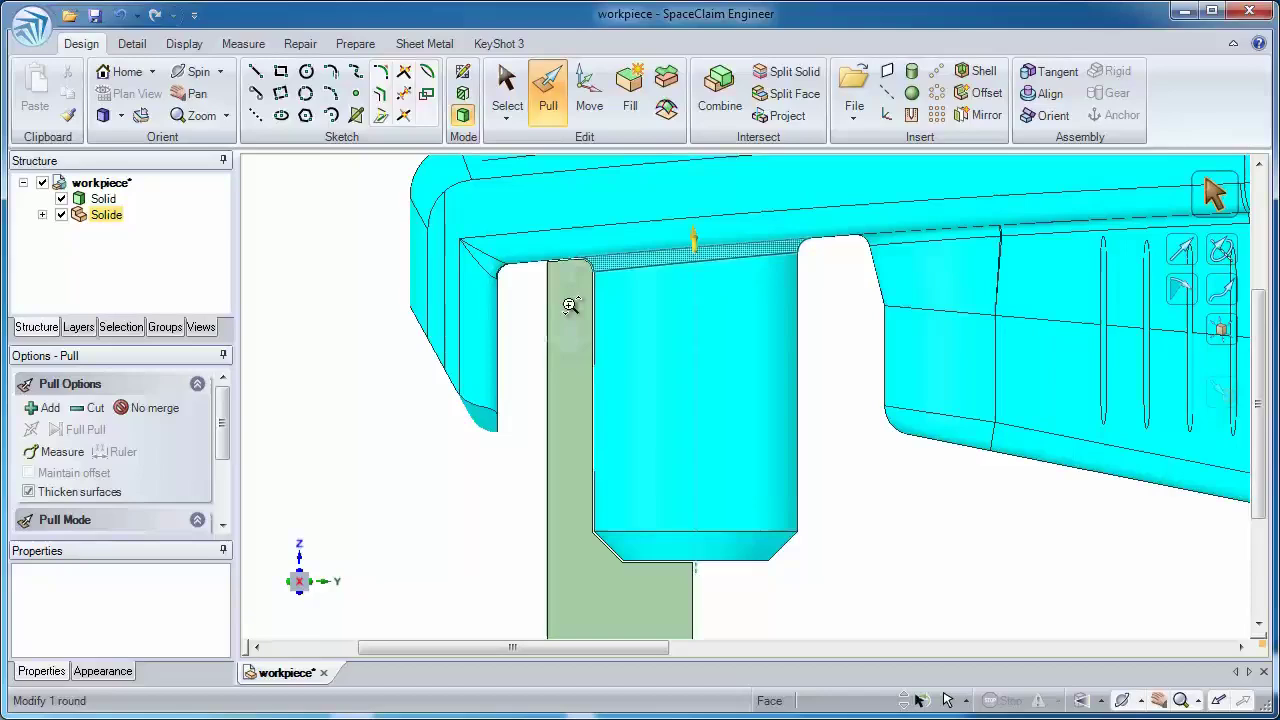
pyautogui.click(572, 372)
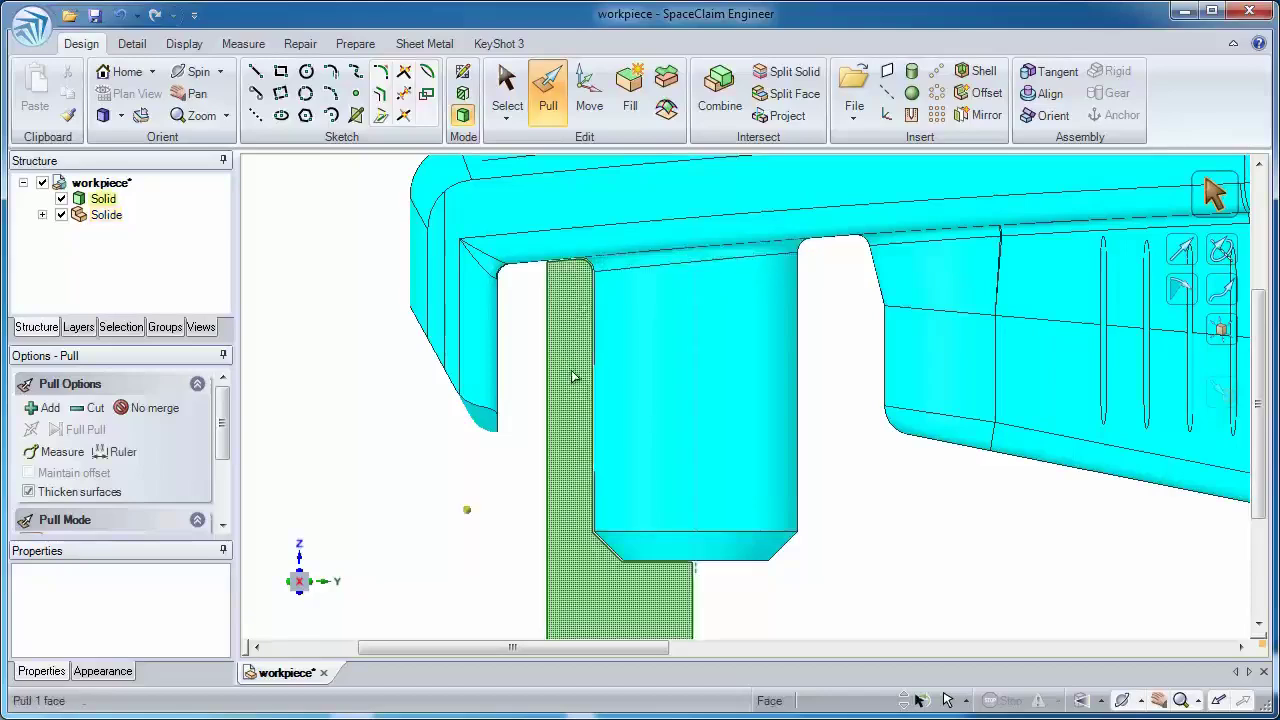
pyautogui.keyDown('shift'); pyautogui.moveTo(599, 520); pyautogui.dragTo(622, 553, button='middle'); pyautogui.keyUp('shift')
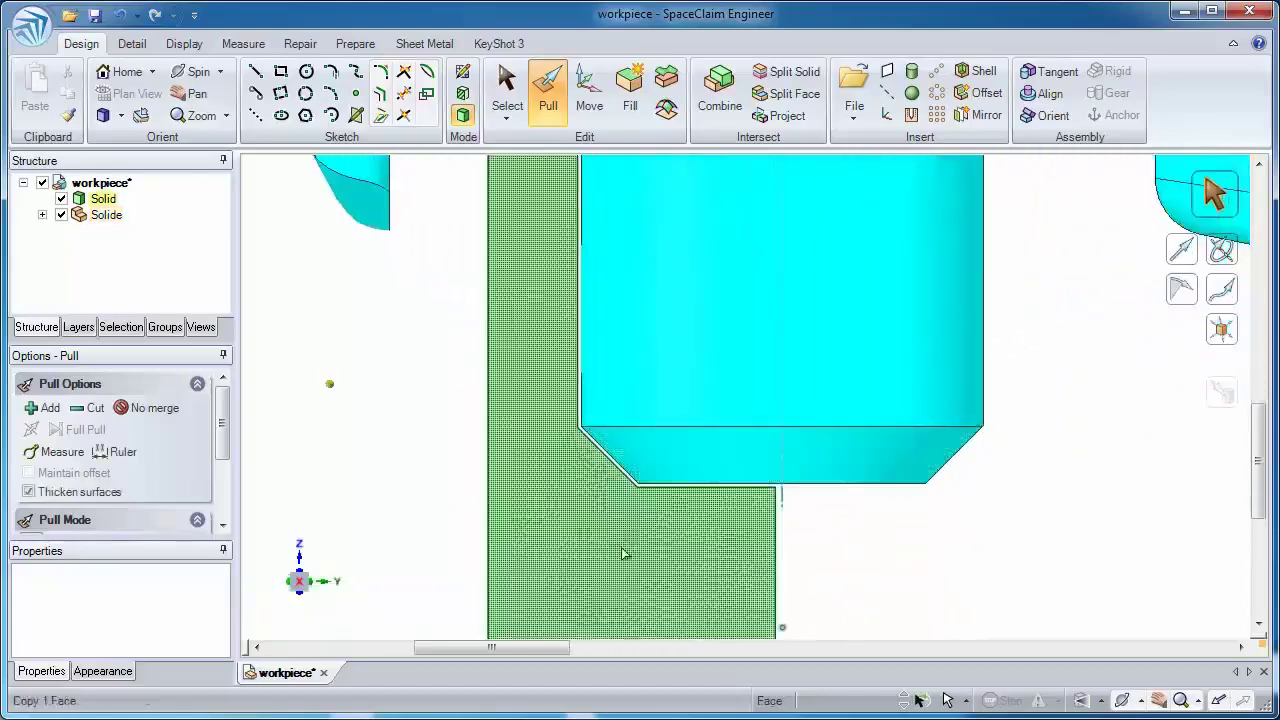
# Section the model at the post's side face and pull the post's inner chamfer about 0.91 mm away from the workpiece
pyautogui.click(615, 495)
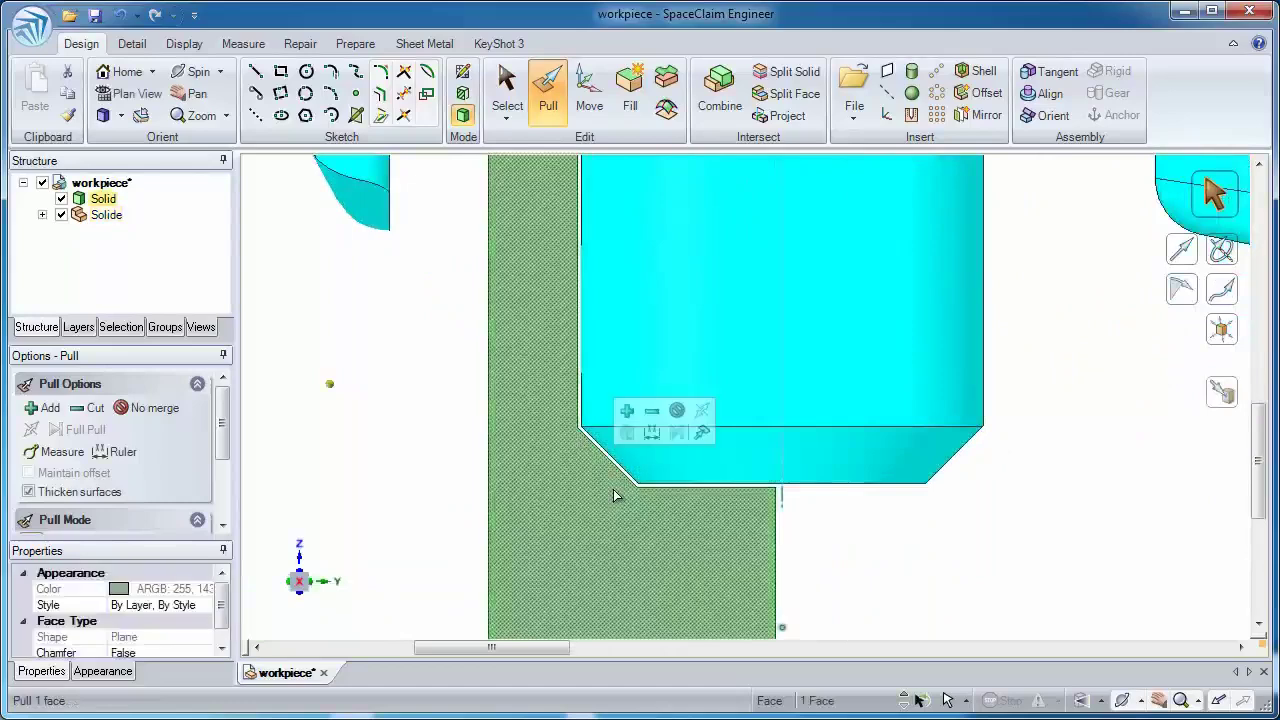
pyautogui.press('x')
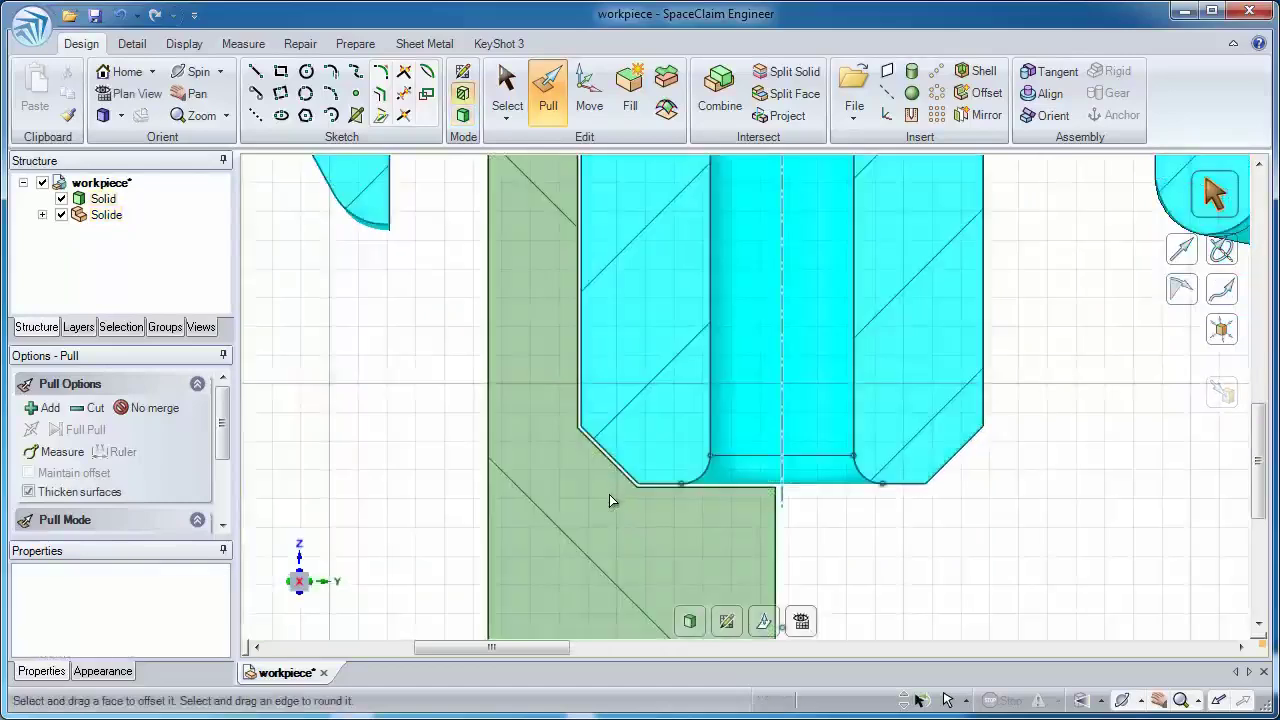
pyautogui.click(614, 471)
pyautogui.click(614, 471)
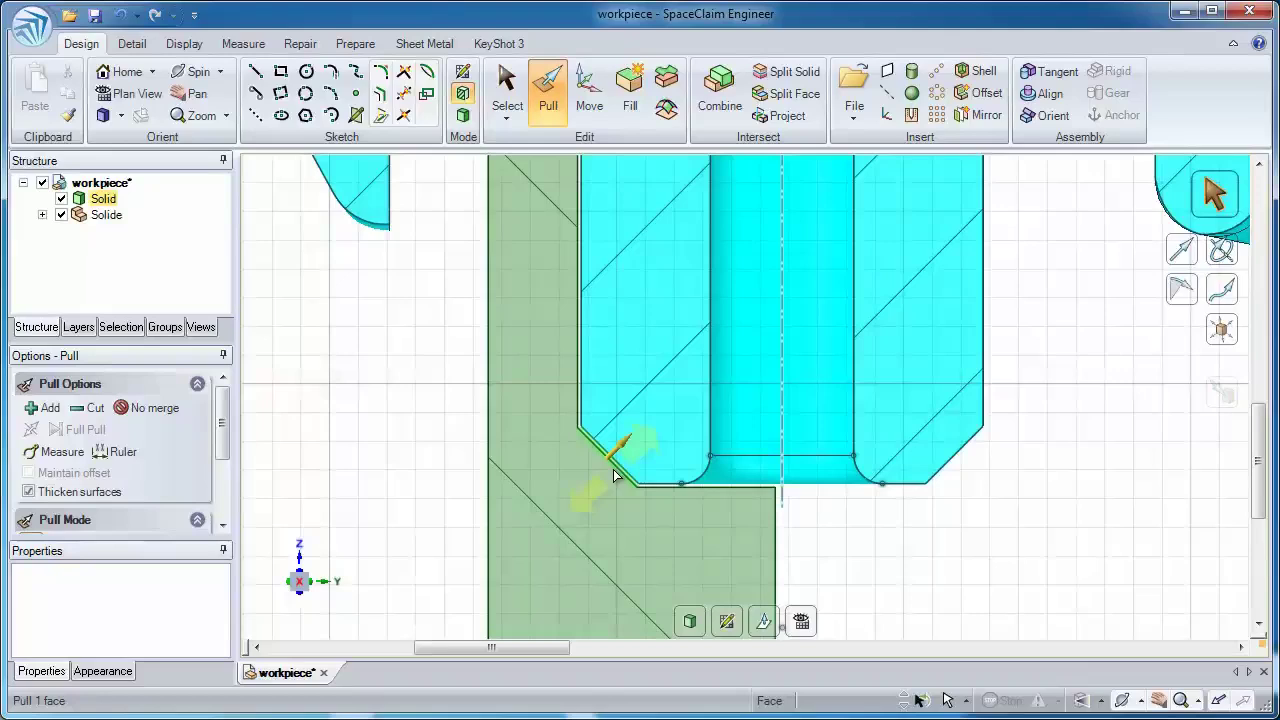
pyautogui.moveTo(613, 469); pyautogui.dragTo(605, 516)
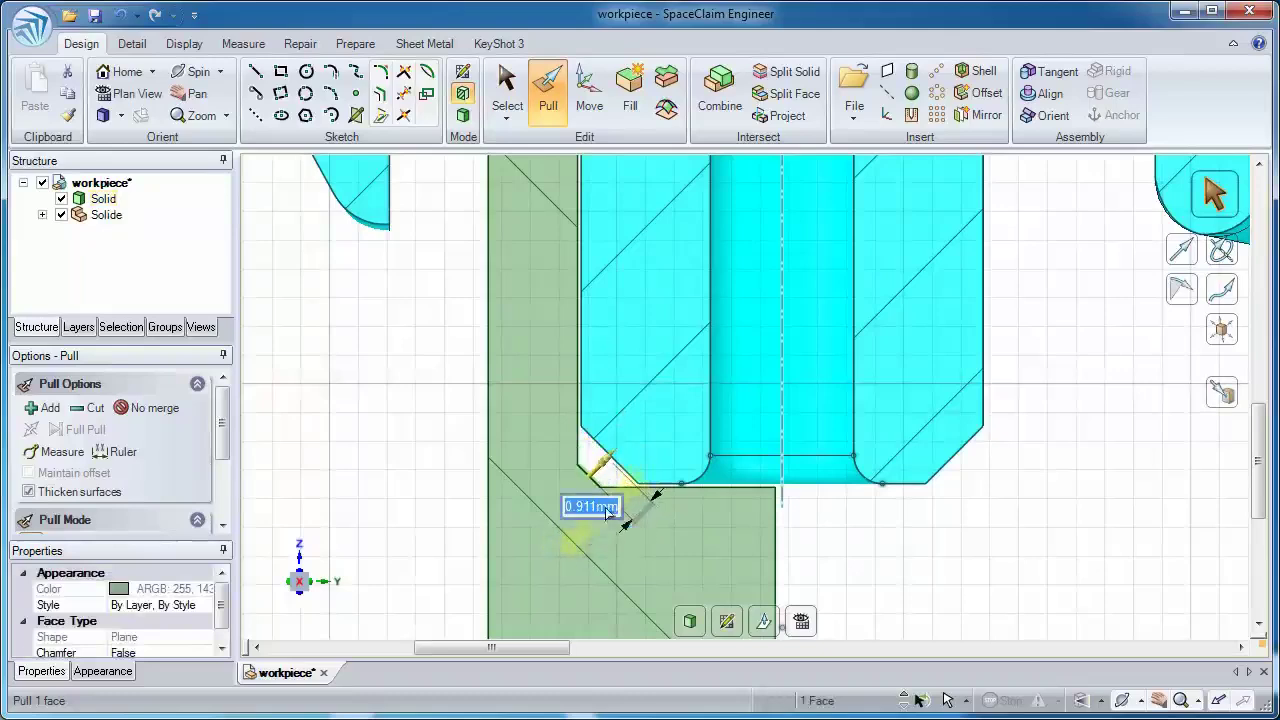
pyautogui.scroll(3, 610, 577)
pyautogui.click(603, 488)
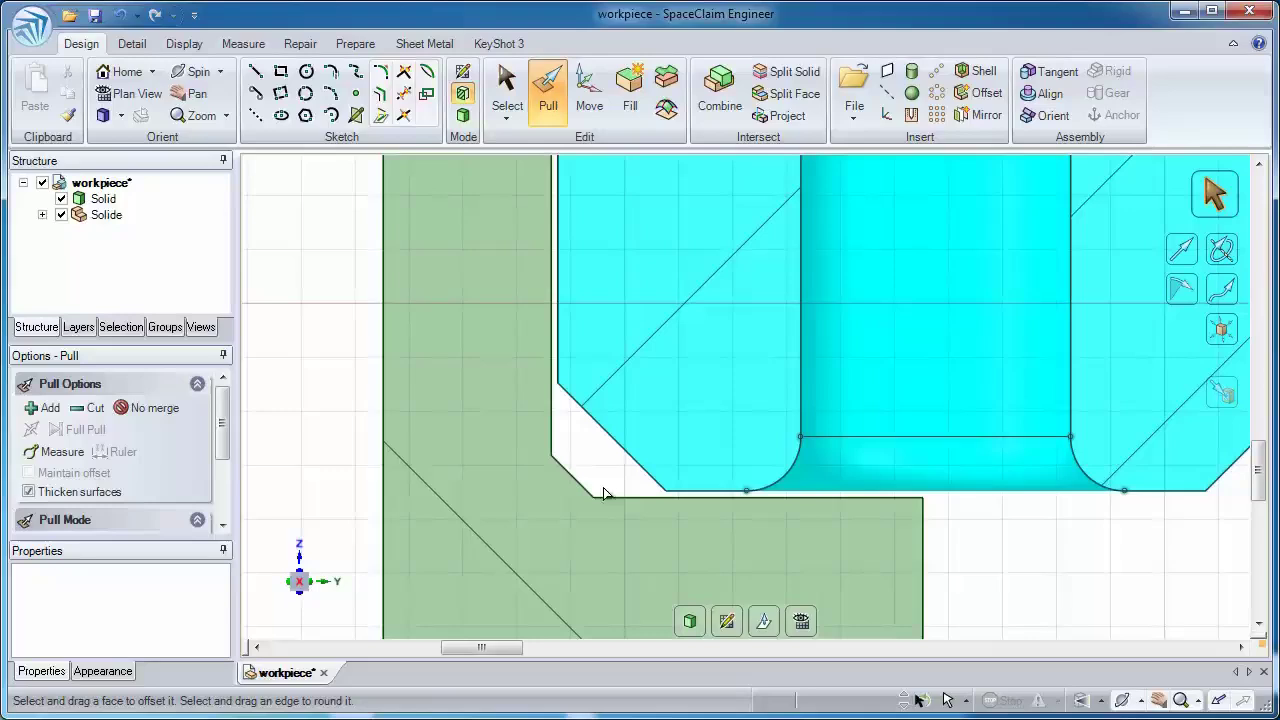
# Round the two edges of the post's inner chamfer together with Pull
pyautogui.click(553, 462)
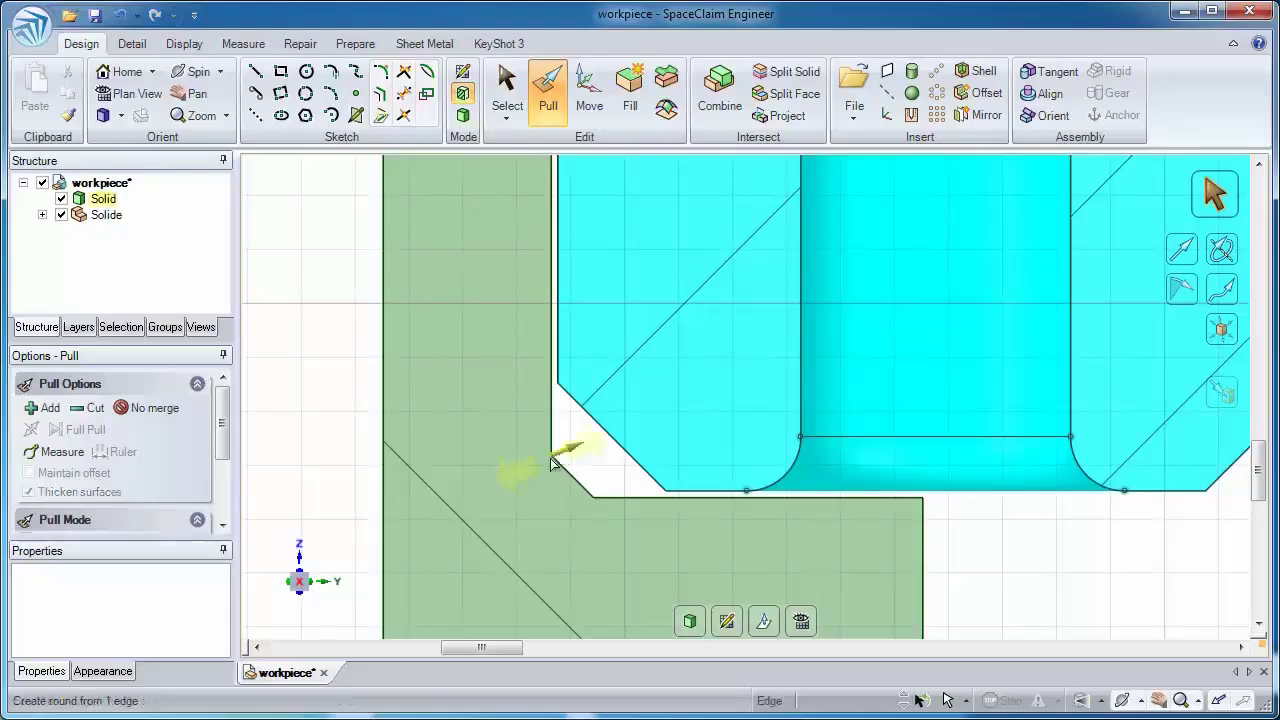
pyautogui.keyDown('ctrl'); pyautogui.click(596, 499); pyautogui.keyUp('ctrl')
pyautogui.moveTo(354, 436)
pyautogui.mouseDown()
pyautogui.moveTo(513, 412)
pyautogui.moveTo(429, 445)
pyautogui.moveTo(485, 451)
pyautogui.moveTo(474, 451)
pyautogui.moveTo(495, 443)
pyautogui.moveTo(377, 445)
pyautogui.mouseUp()
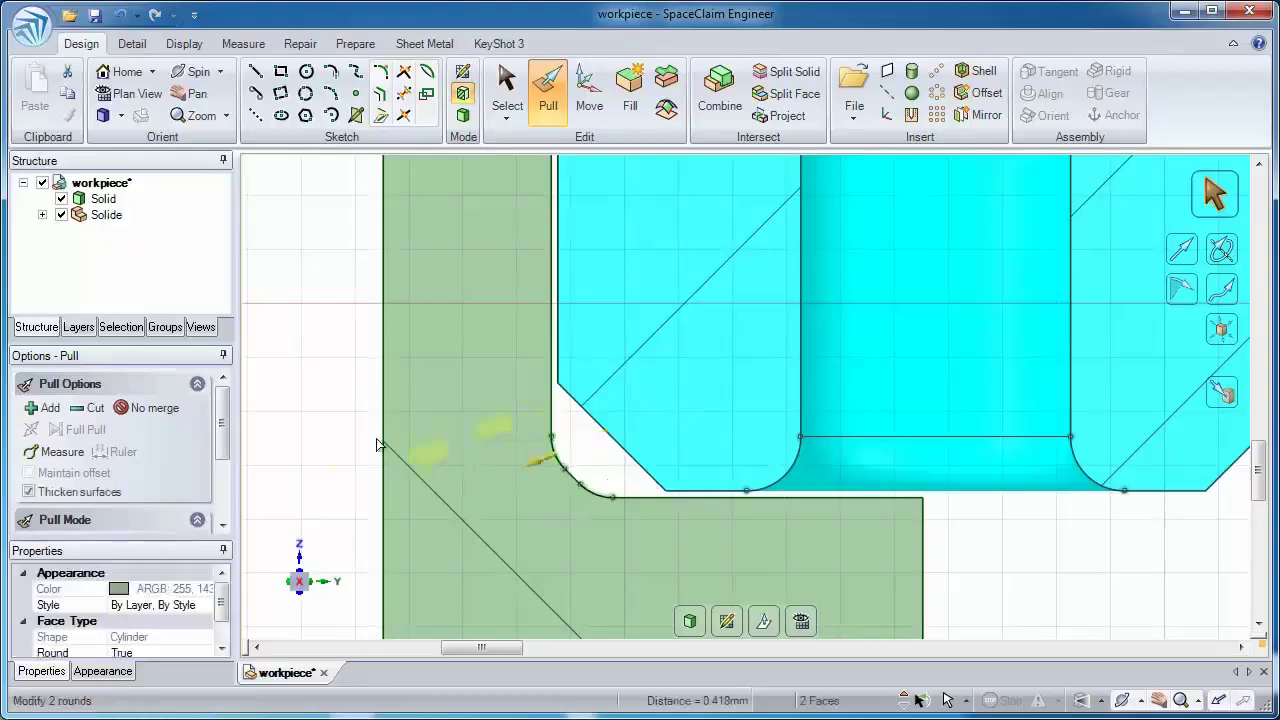
pyautogui.click(365, 443)
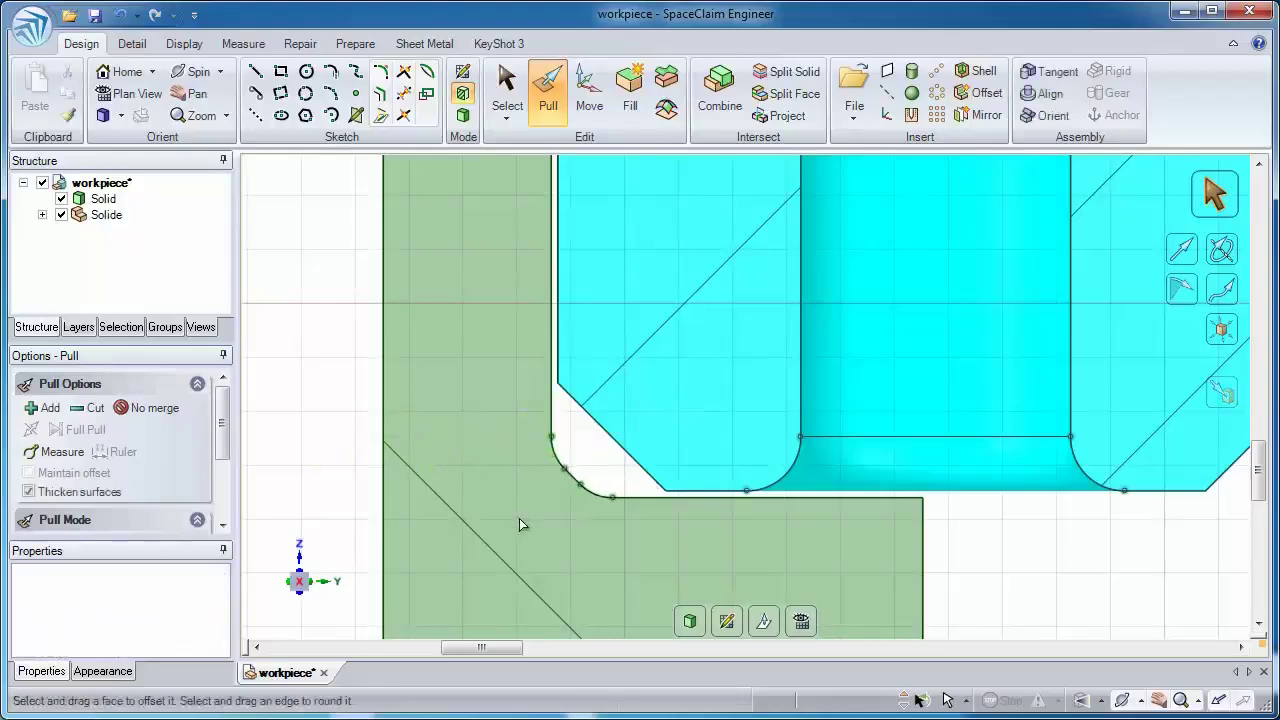
# Round the outer edge of the post's upper tip and enlarge the existing round on its workpiece side
pyautogui.keyDown('shift'); pyautogui.moveTo(519, 518); pyautogui.dragTo(519, 291, button='middle'); pyautogui.keyUp('shift')
pyautogui.scroll(6, 502, 260)
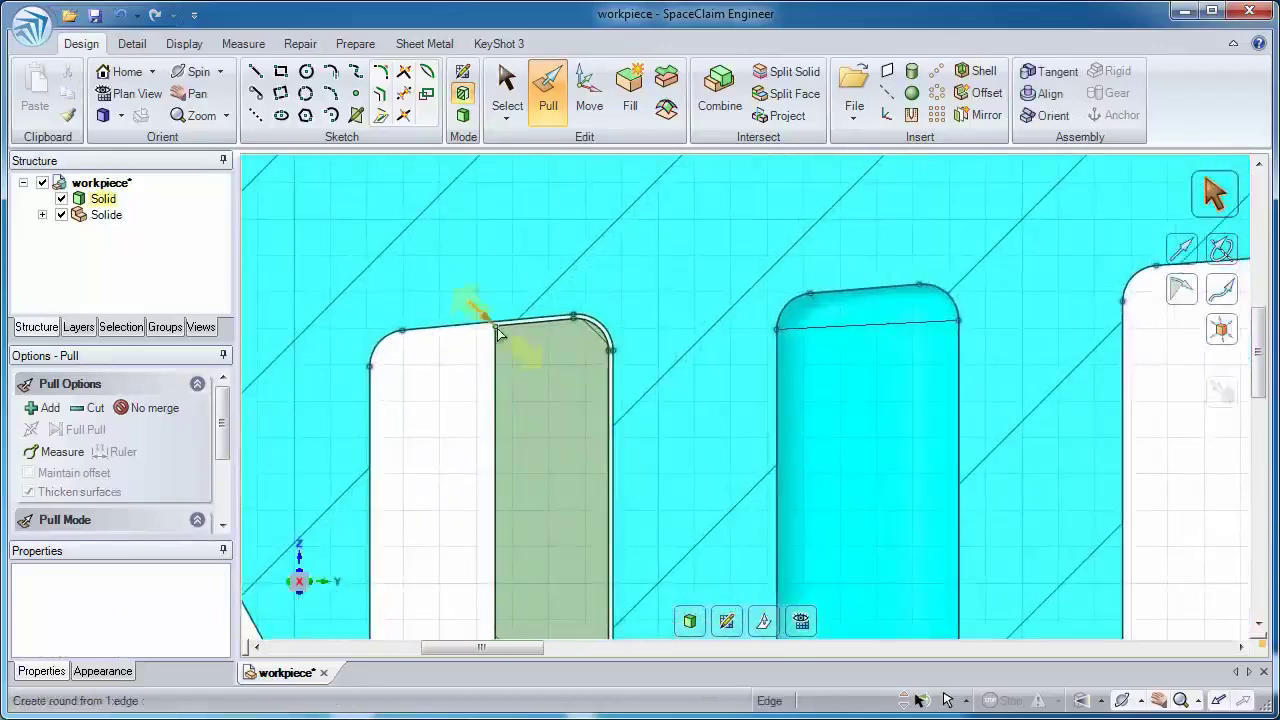
pyautogui.moveTo(497, 333); pyautogui.dragTo(524, 408)
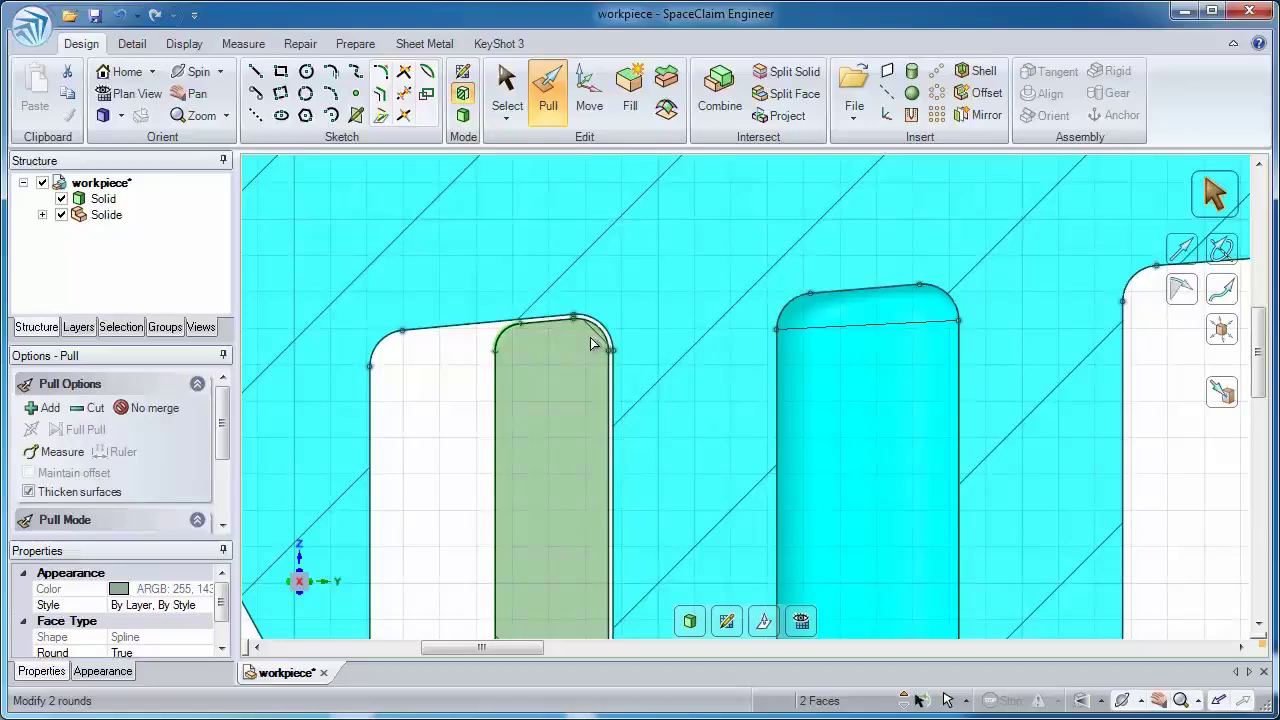
pyautogui.moveTo(597, 334); pyautogui.dragTo(412, 473)
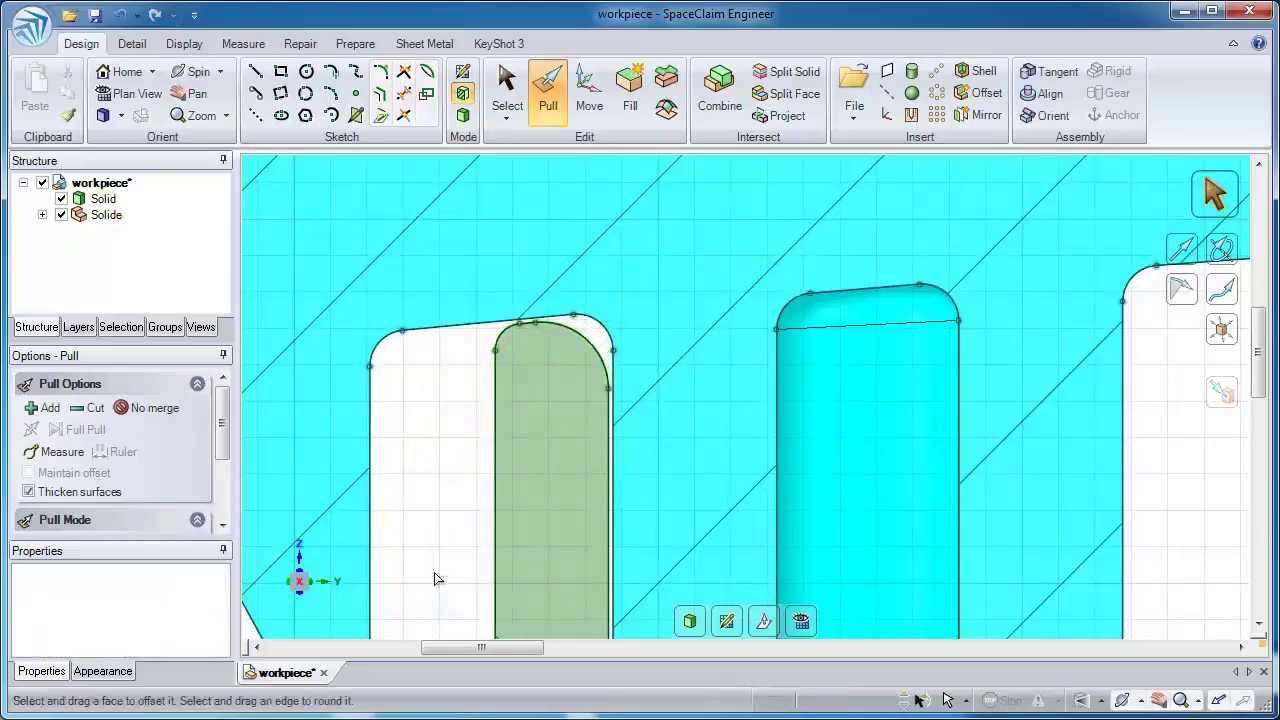
# Examine the seated workpiece in section, then return to 3D mode and view the complete fixture
pyautogui.keyDown('shift'); pyautogui.moveTo(434, 579); pyautogui.dragTo(453, 365, button='middle'); pyautogui.keyUp('shift')
pyautogui.keyDown('ctrl'); pyautogui.moveTo(519, 506); pyautogui.dragTo(513, 412, button='middle'); pyautogui.keyUp('ctrl')
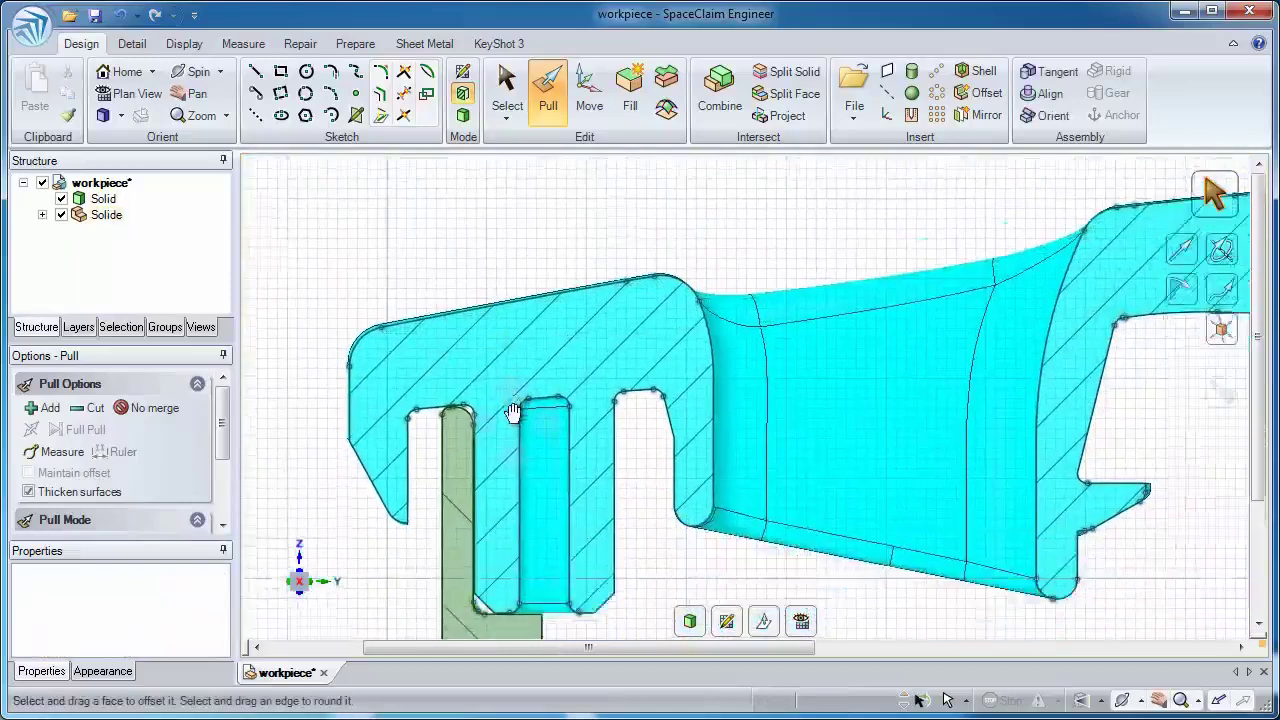
pyautogui.scroll(-3, 512, 413)
pyautogui.scroll(-5, 620, 429)
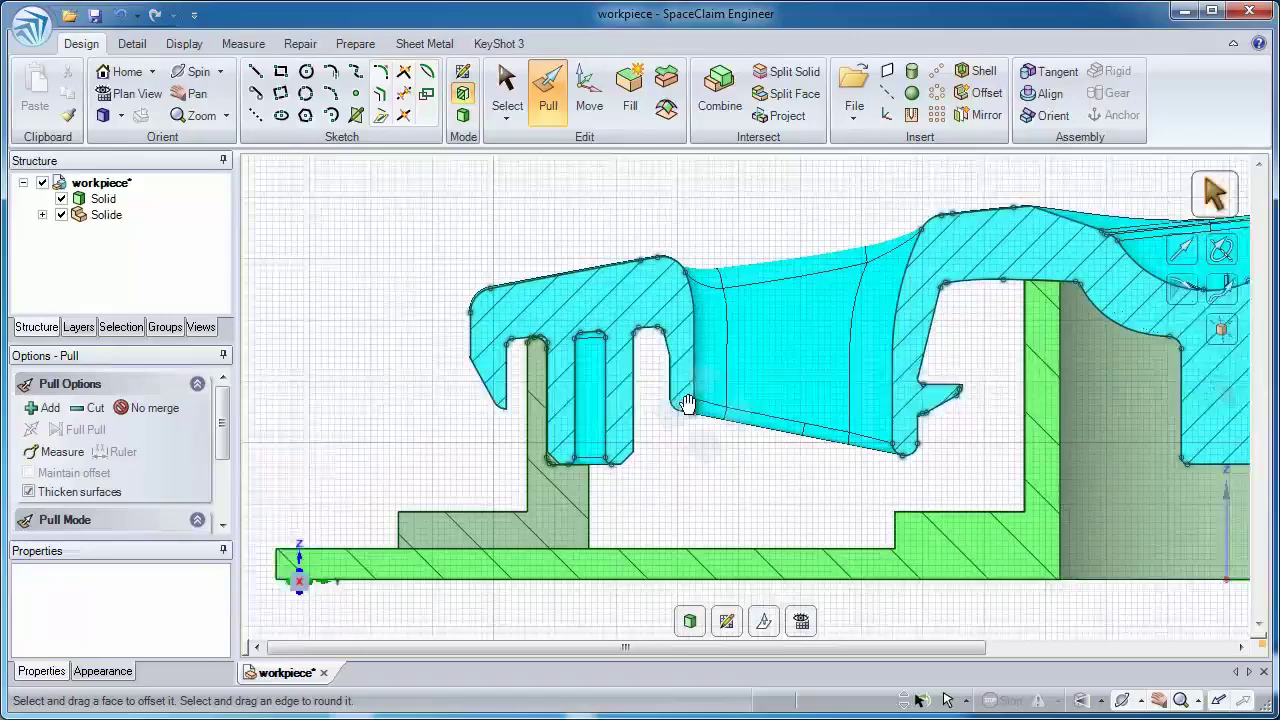
pyautogui.keyDown('ctrl'); pyautogui.moveTo(688, 404); pyautogui.dragTo(593, 343, button='middle'); pyautogui.keyUp('ctrl')
pyautogui.moveTo(546, 378); pyautogui.dragTo(579, 395, button='middle')
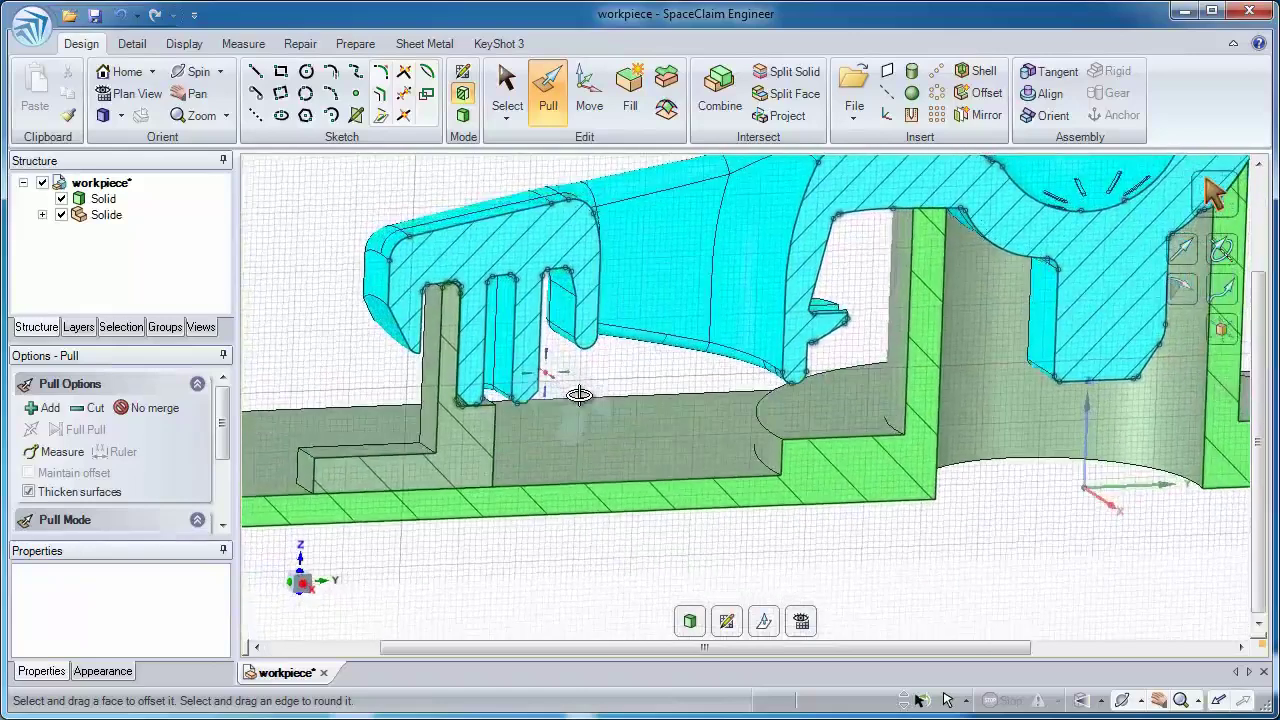
pyautogui.scroll(-5, 586, 391)
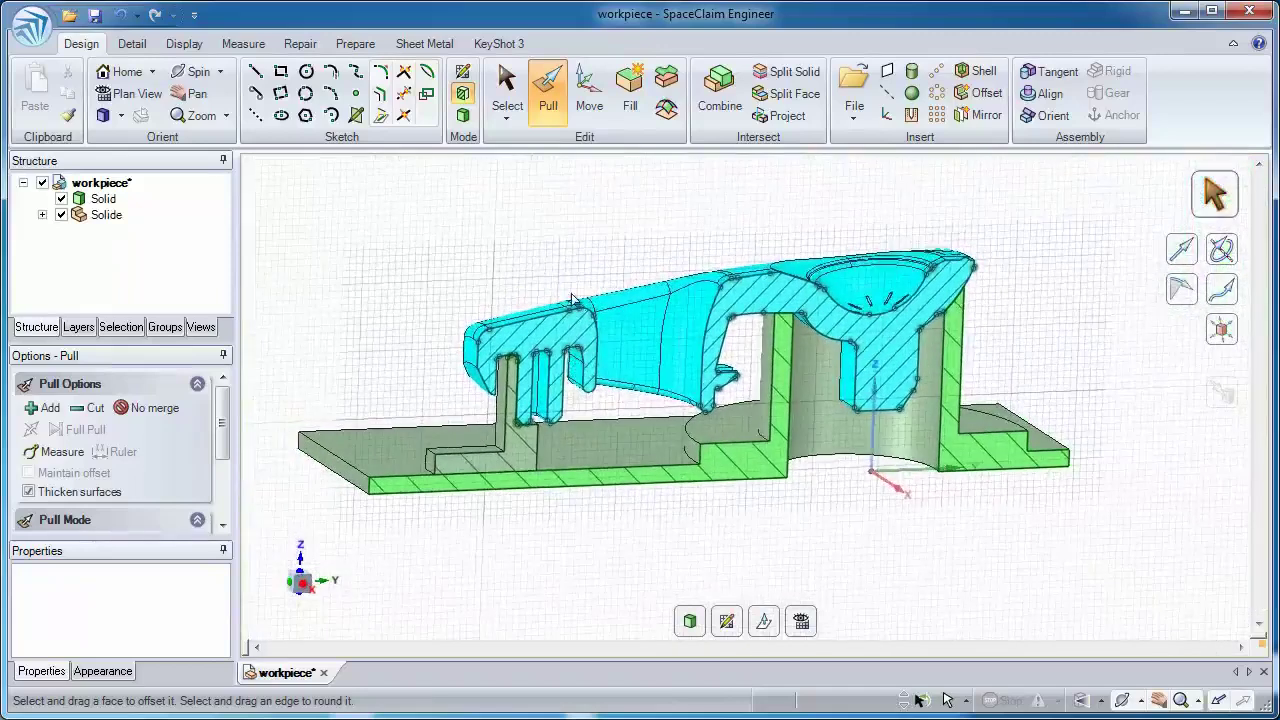
pyautogui.press('d')
pyautogui.press('s')
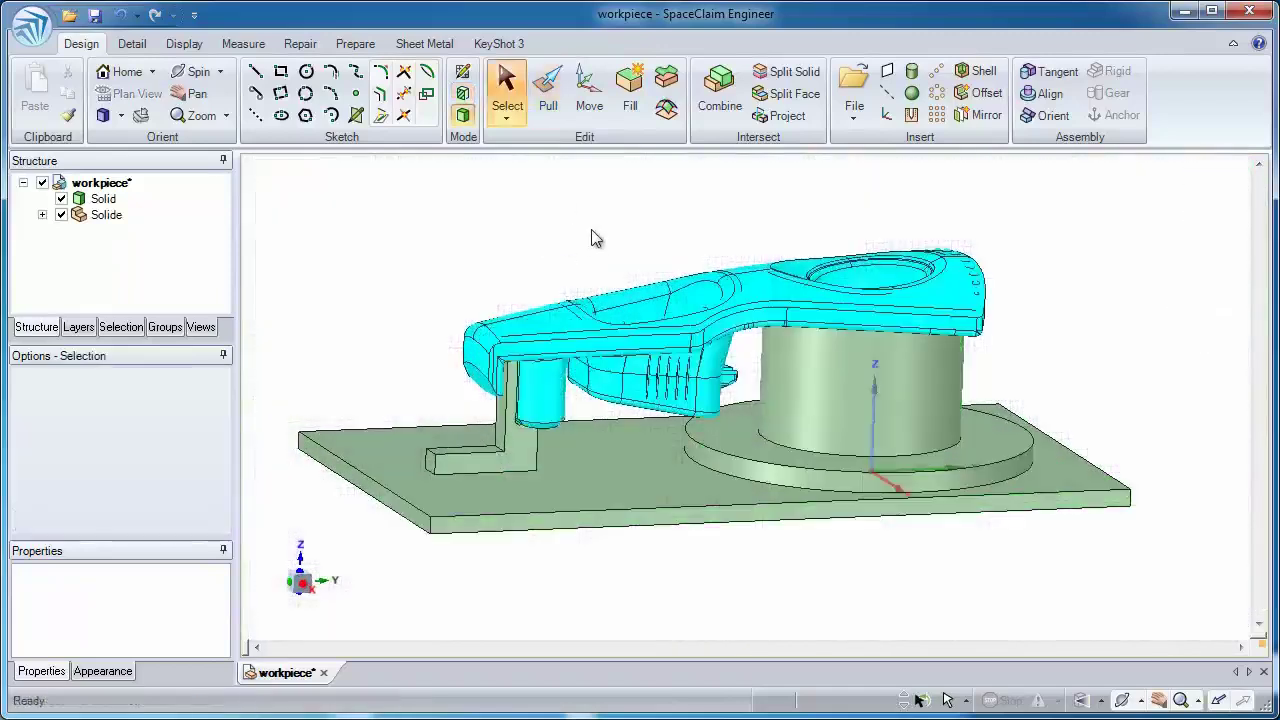
pyautogui.scroll(2, 591, 246)
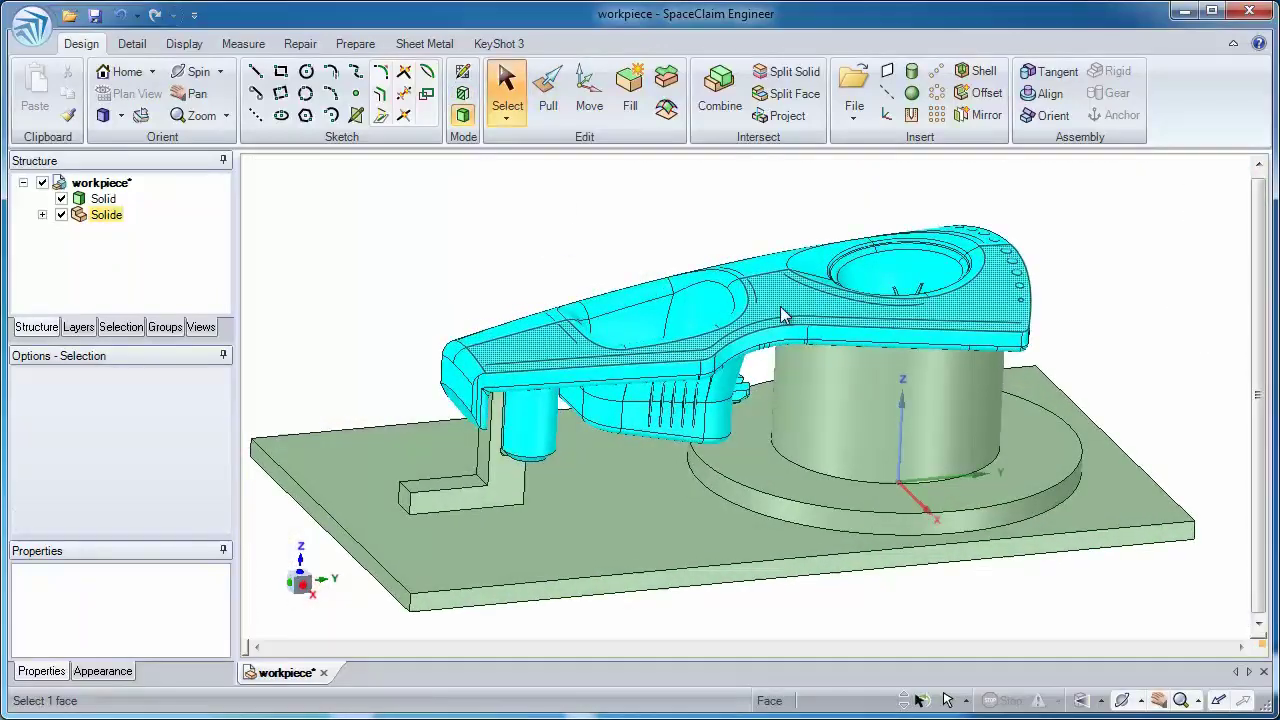